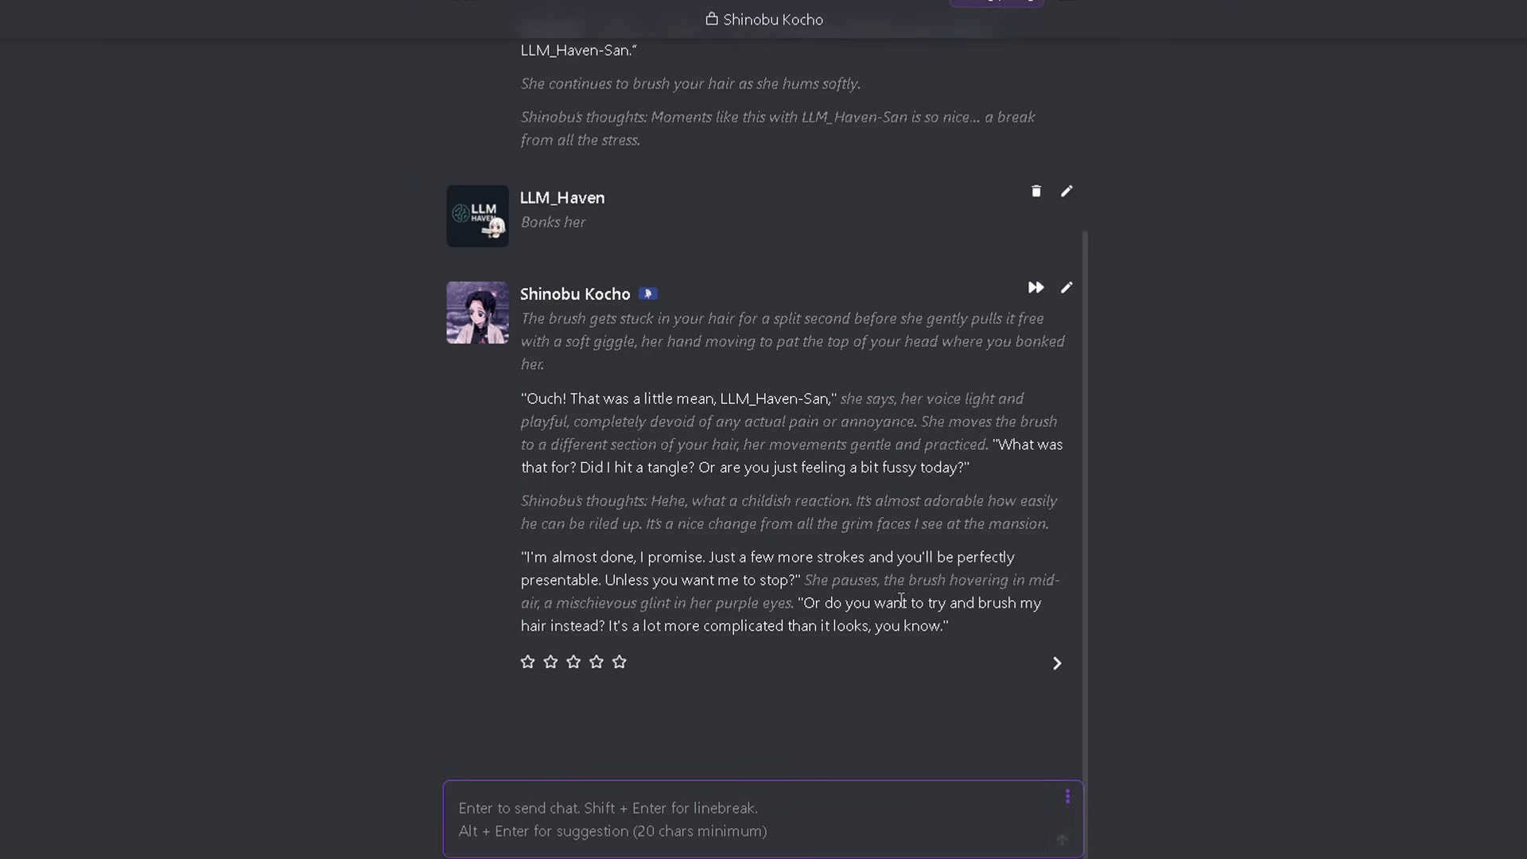
- Swipe twice for new Shinobu Kocho replies, then highlight the Xiaomi: MiMo-V2-Flash (free) model name
{"action": "left_click", "coordinate": [1053, 665]}
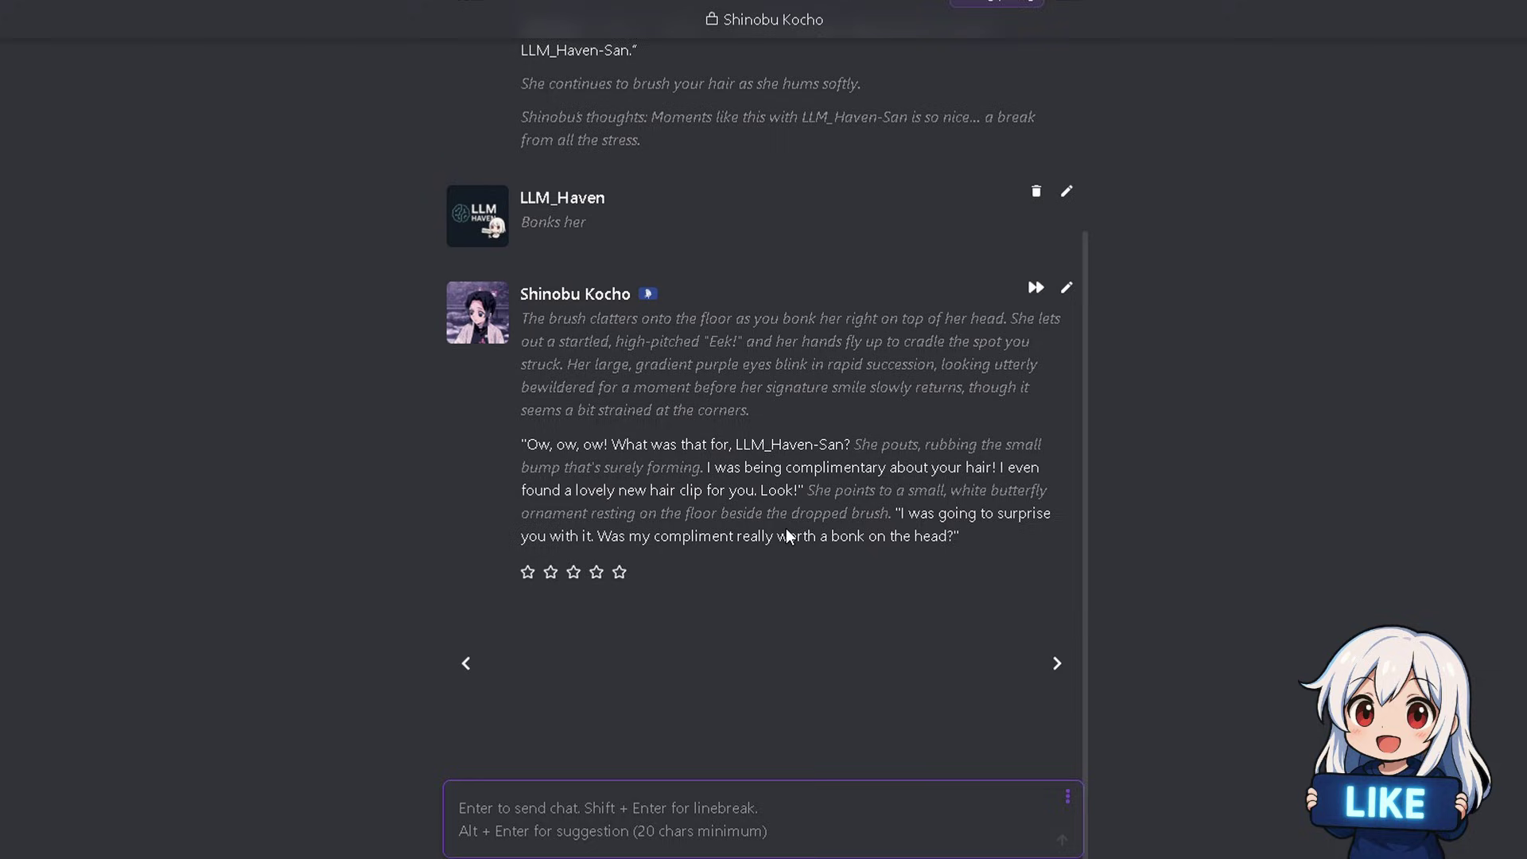
{"action": "left_click", "coordinate": [1057, 664]}
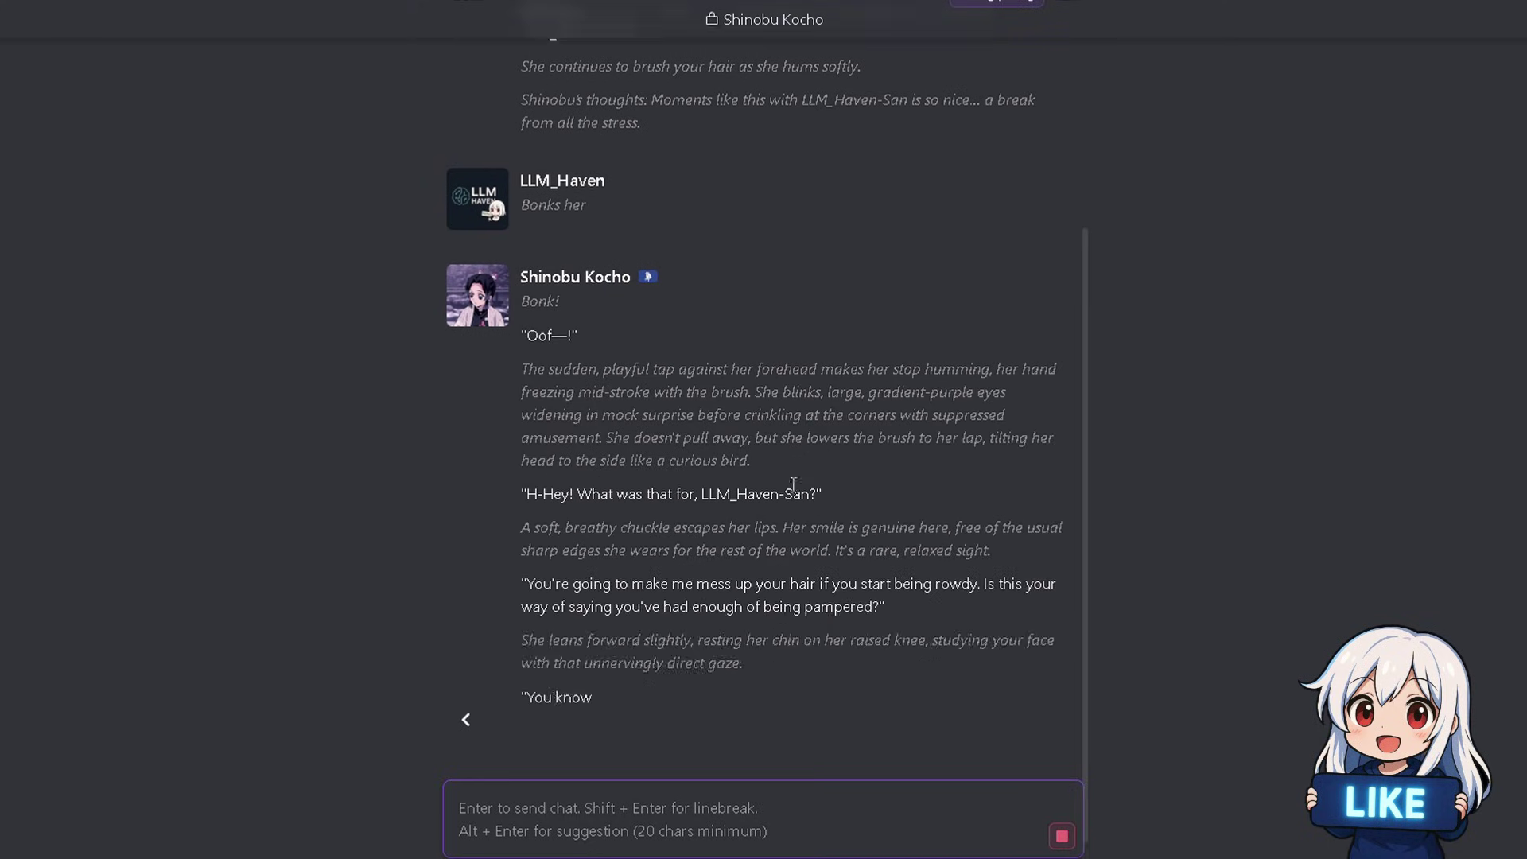
{"action": "left_click_drag", "start_coordinate": [533, 94], "coordinate": [55, 94]}
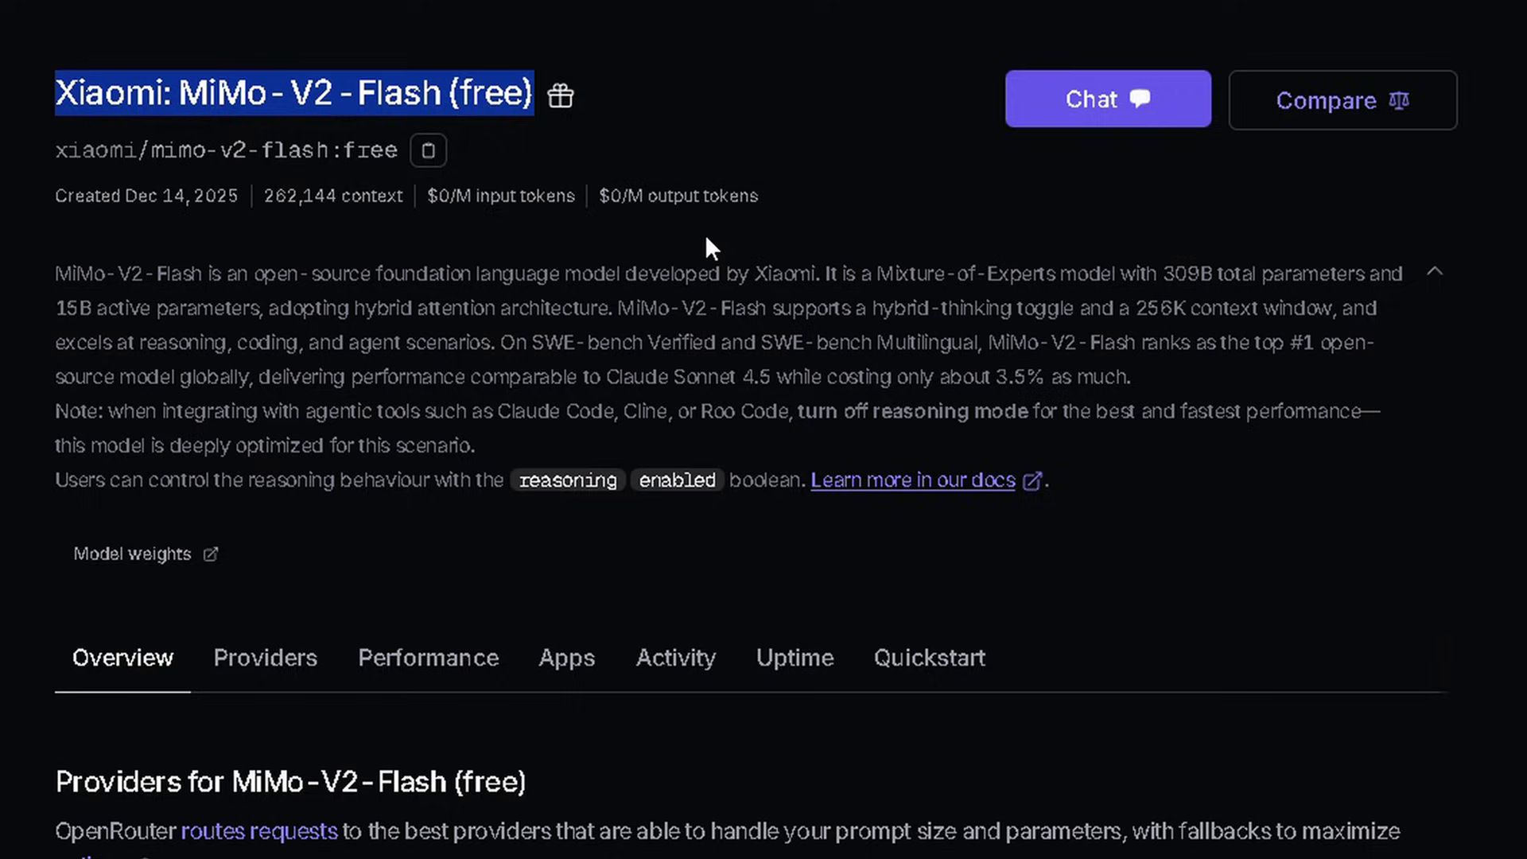
- Highlight the 262,144 context size and the Claude Sonnet 4.5 comparison, then collapse the description
{"action": "left_click_drag", "start_coordinate": [410, 192], "coordinate": [266, 194]}
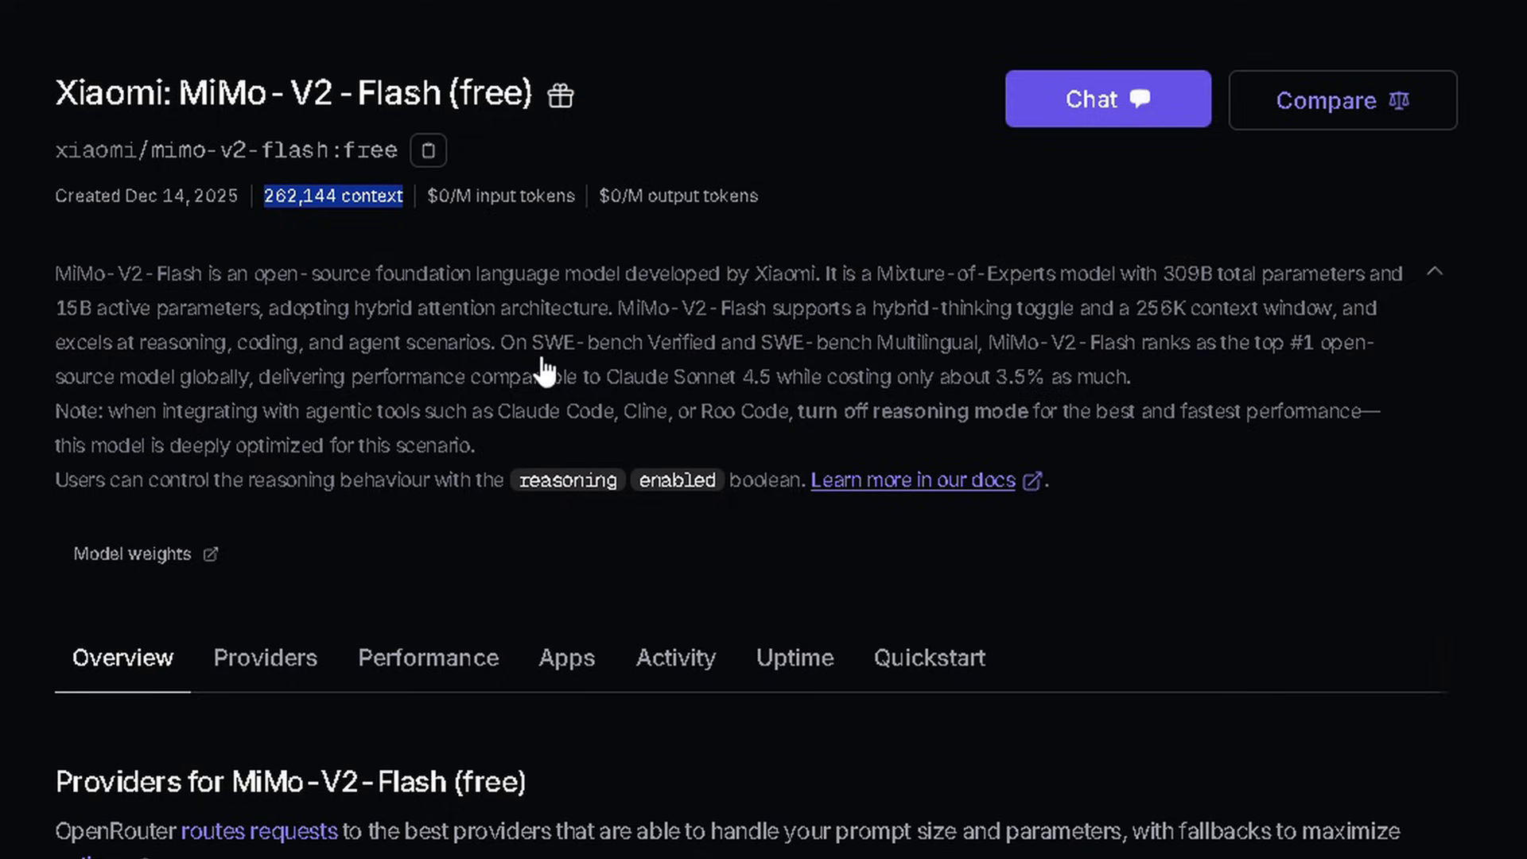
{"action": "left_click", "coordinate": [478, 388]}
{"action": "left_click_drag", "start_coordinate": [478, 388], "coordinate": [775, 391]}
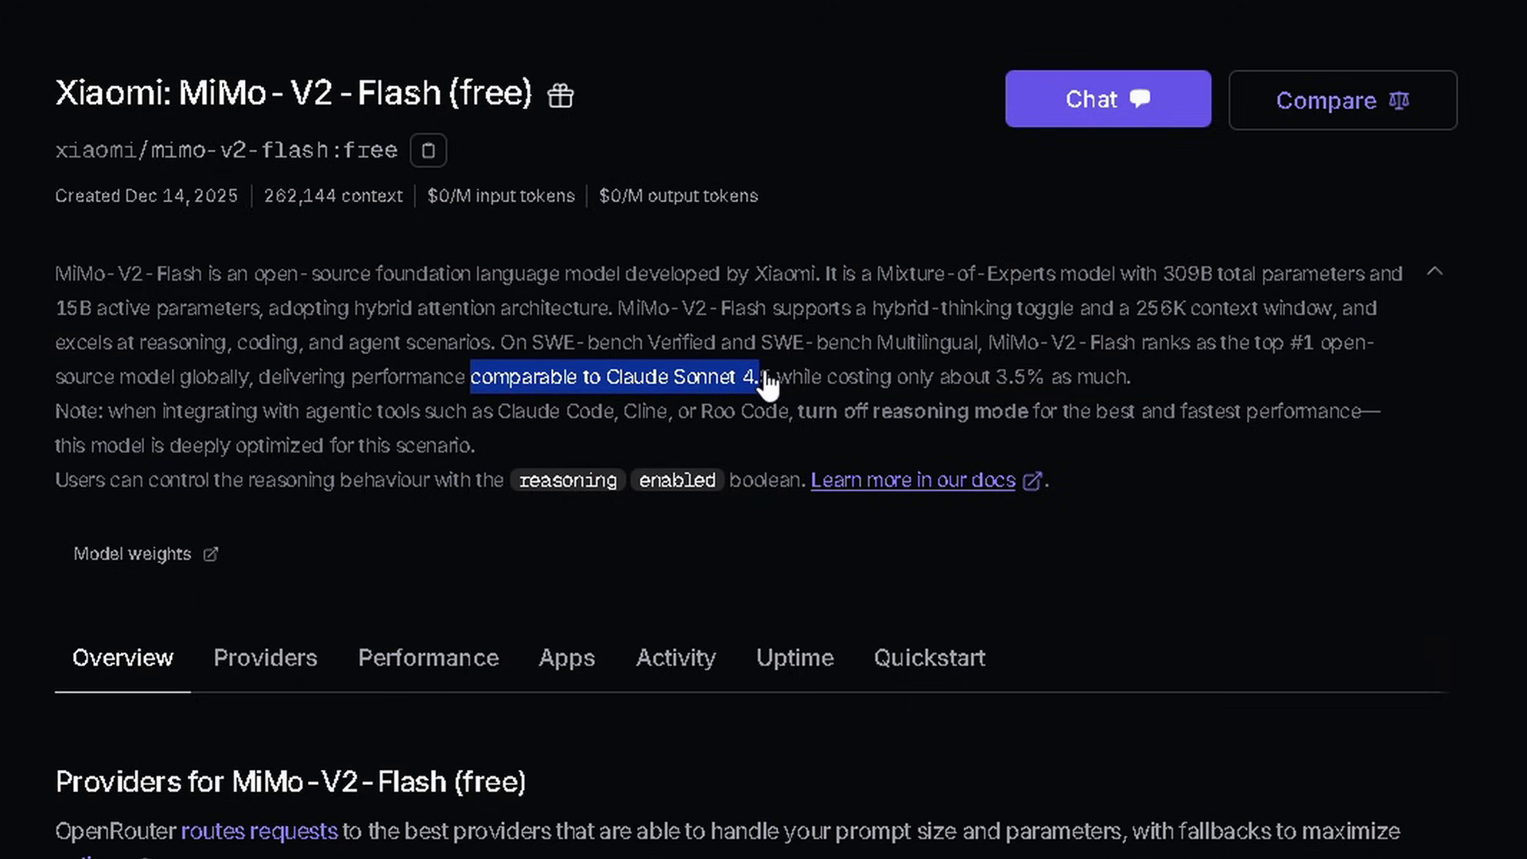
{"action": "left_click", "coordinate": [765, 370]}
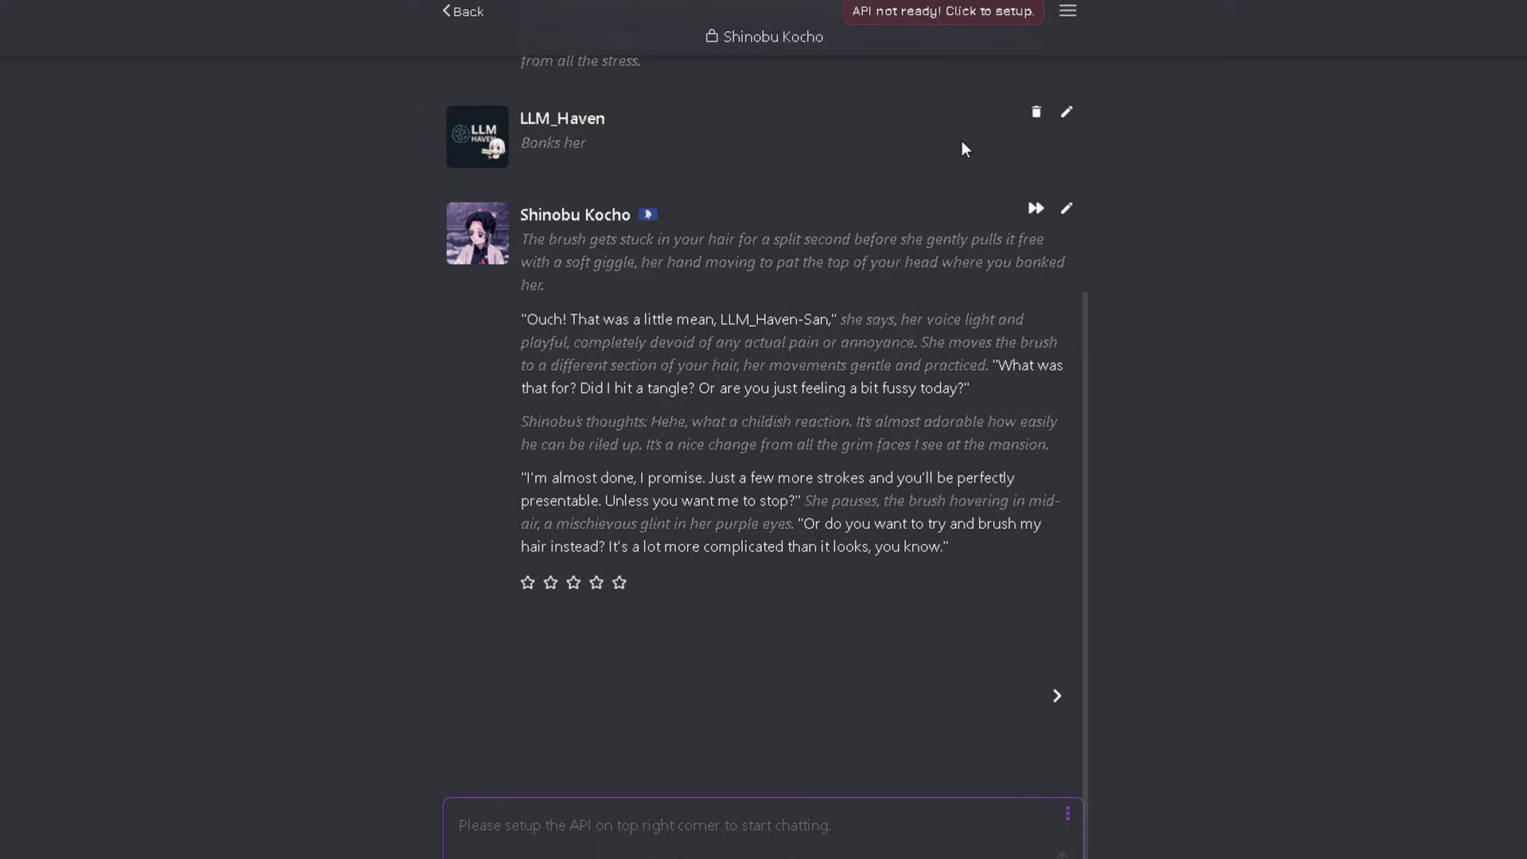
- In API Settings, add a proxy configuration named Xiaomi with model xiaomi/mimo-v2-flash:free
{"action": "left_click", "coordinate": [1069, 15]}
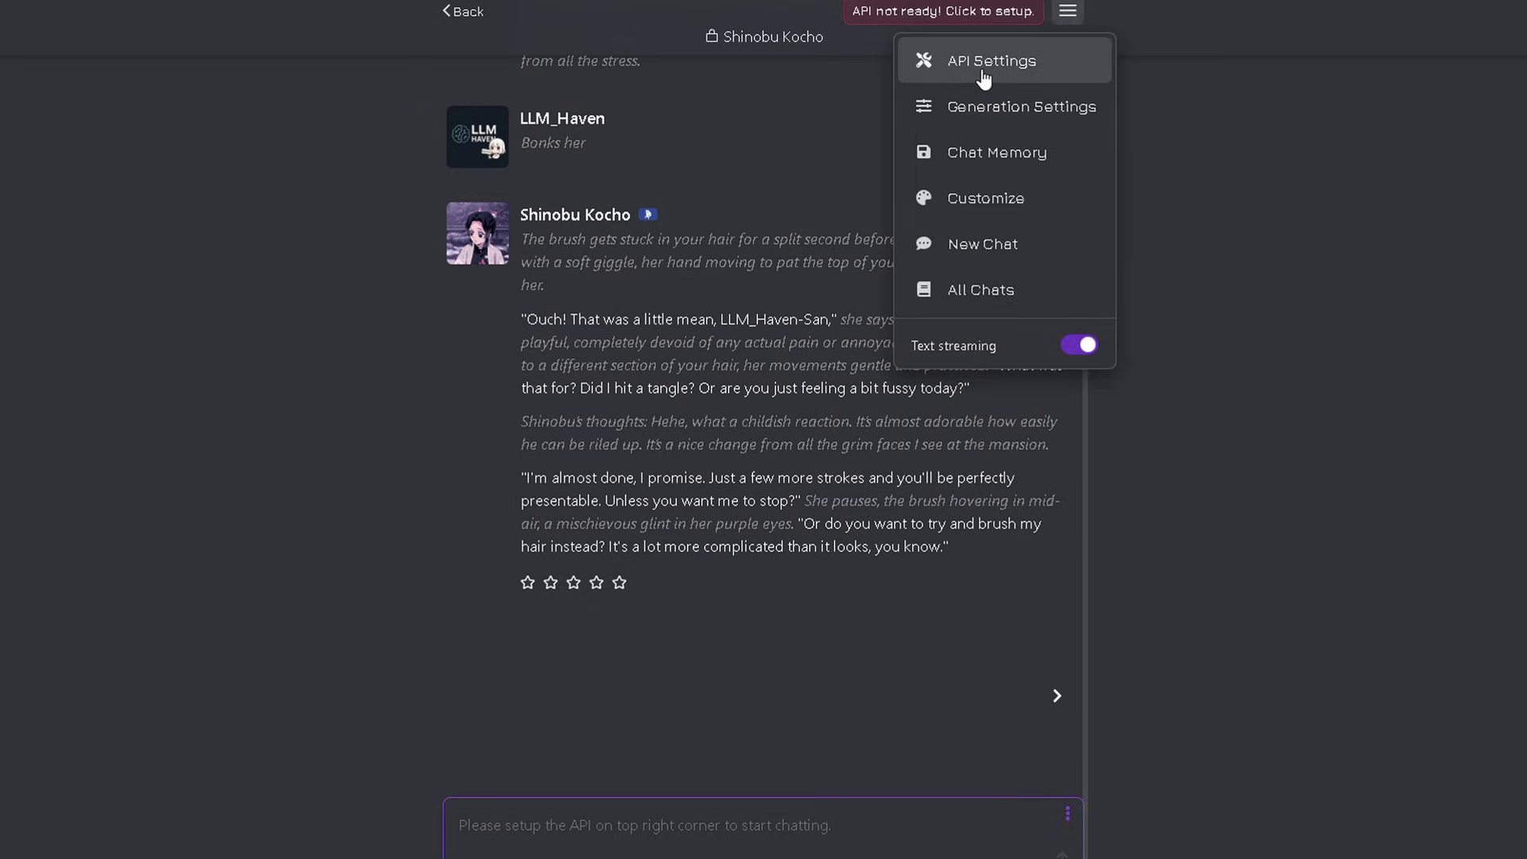
{"action": "left_click", "coordinate": [989, 70]}
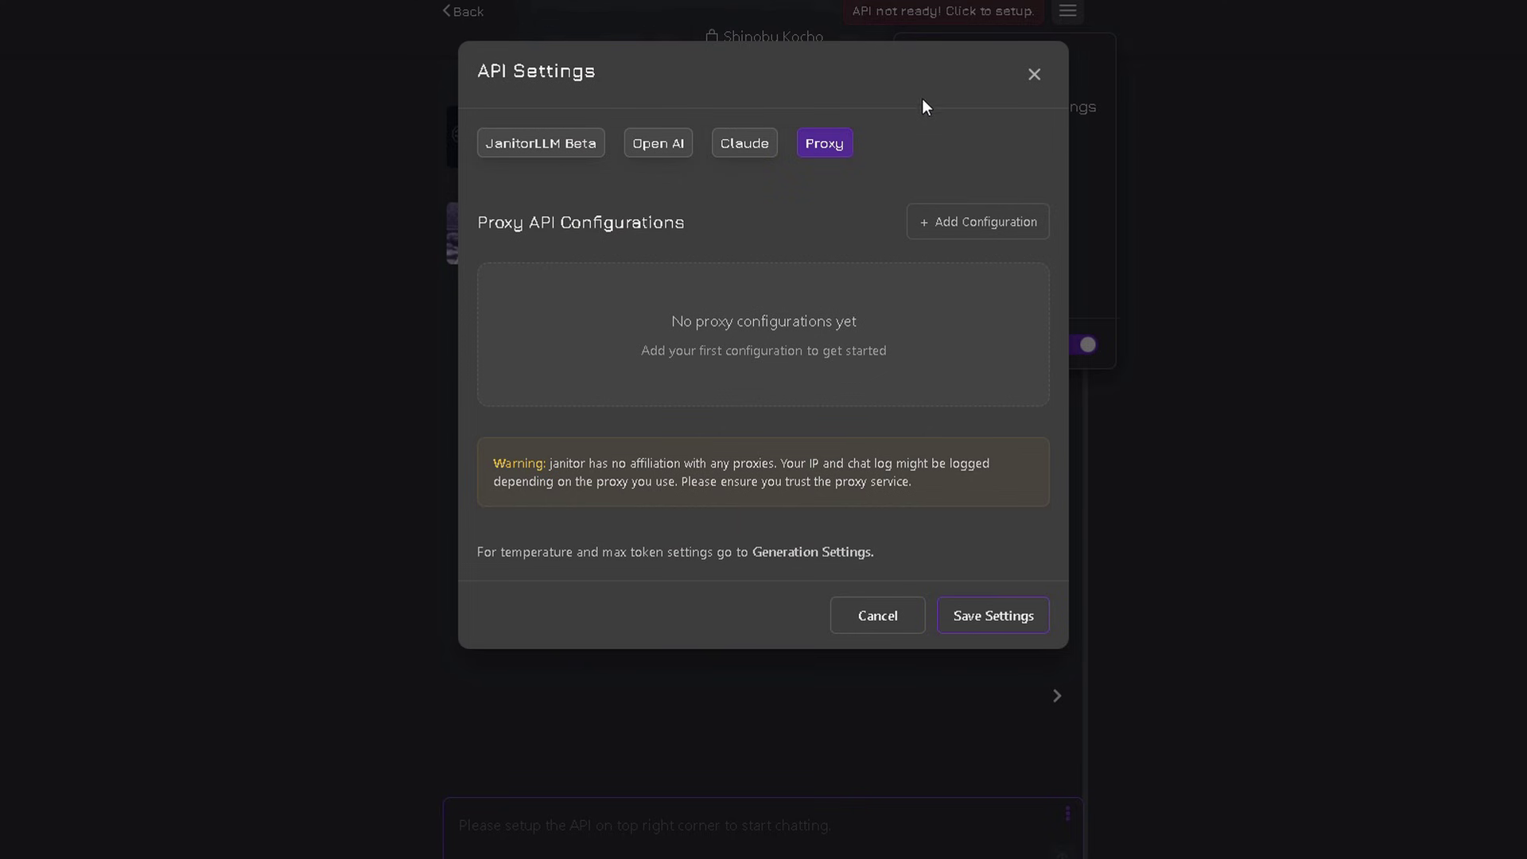
{"action": "left_click", "coordinate": [960, 235]}
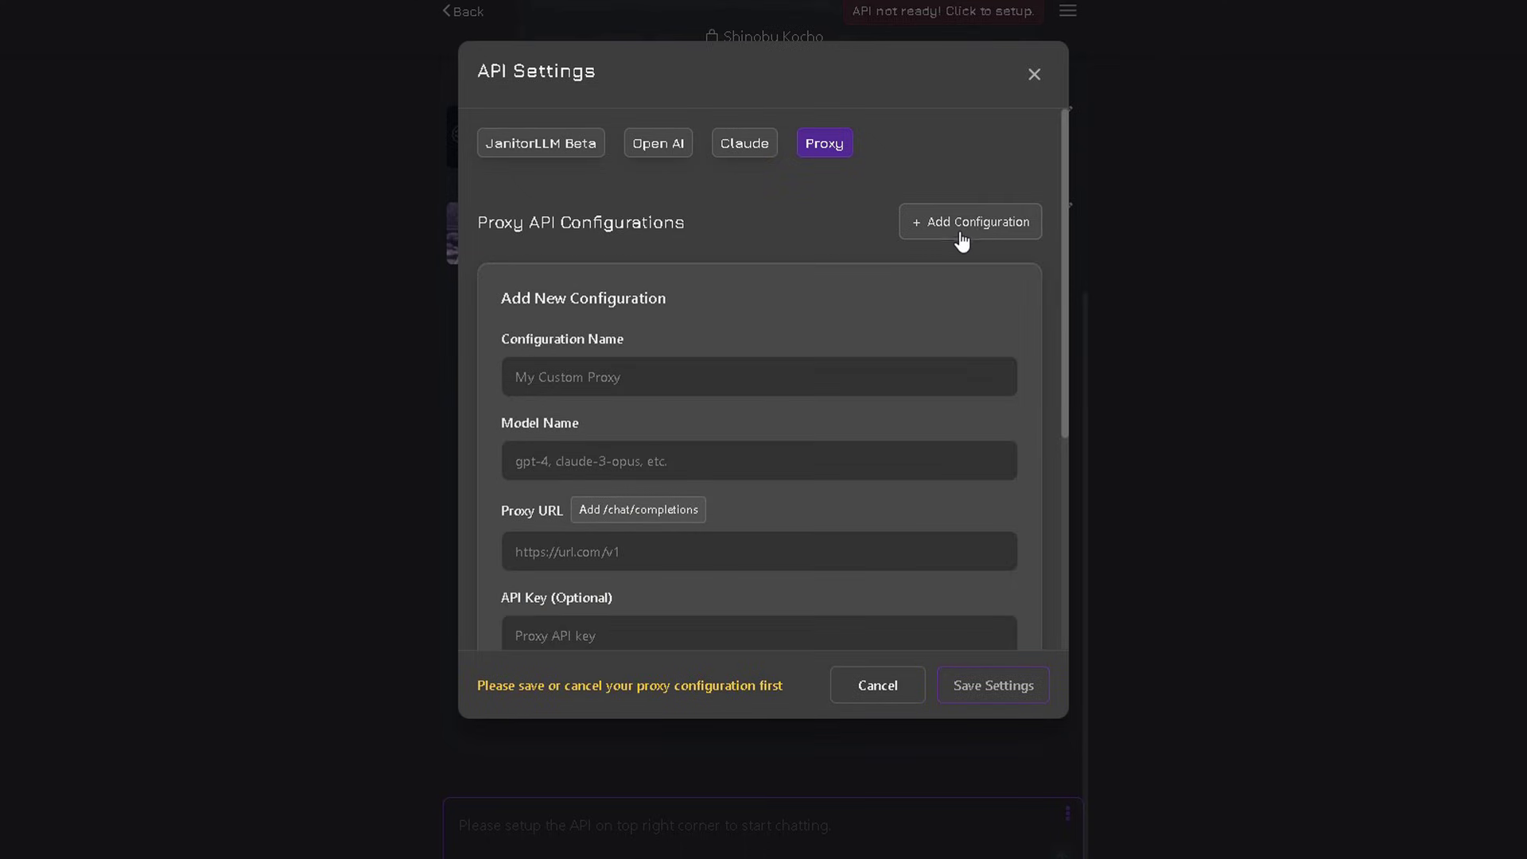
{"action": "left_click", "coordinate": [735, 373]}
{"action": "type", "text": "Xiaomi"}
{"action": "left_click", "coordinate": [728, 460]}
{"action": "type", "text": "xiaomi/mimo-v2-flash:free"}
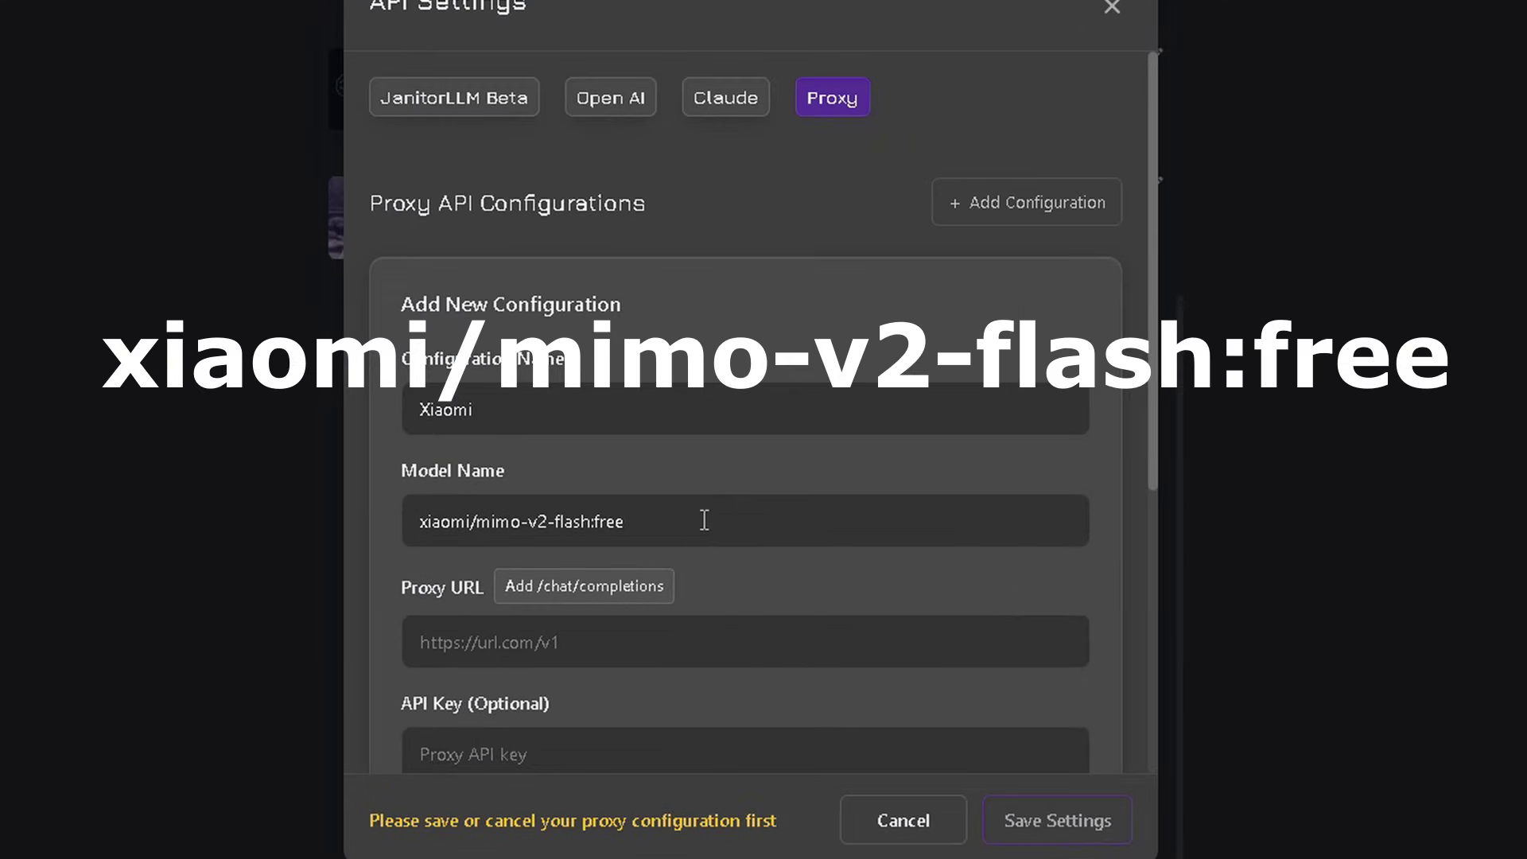
{"action": "left_click_drag", "start_coordinate": [694, 516], "coordinate": [417, 521]}
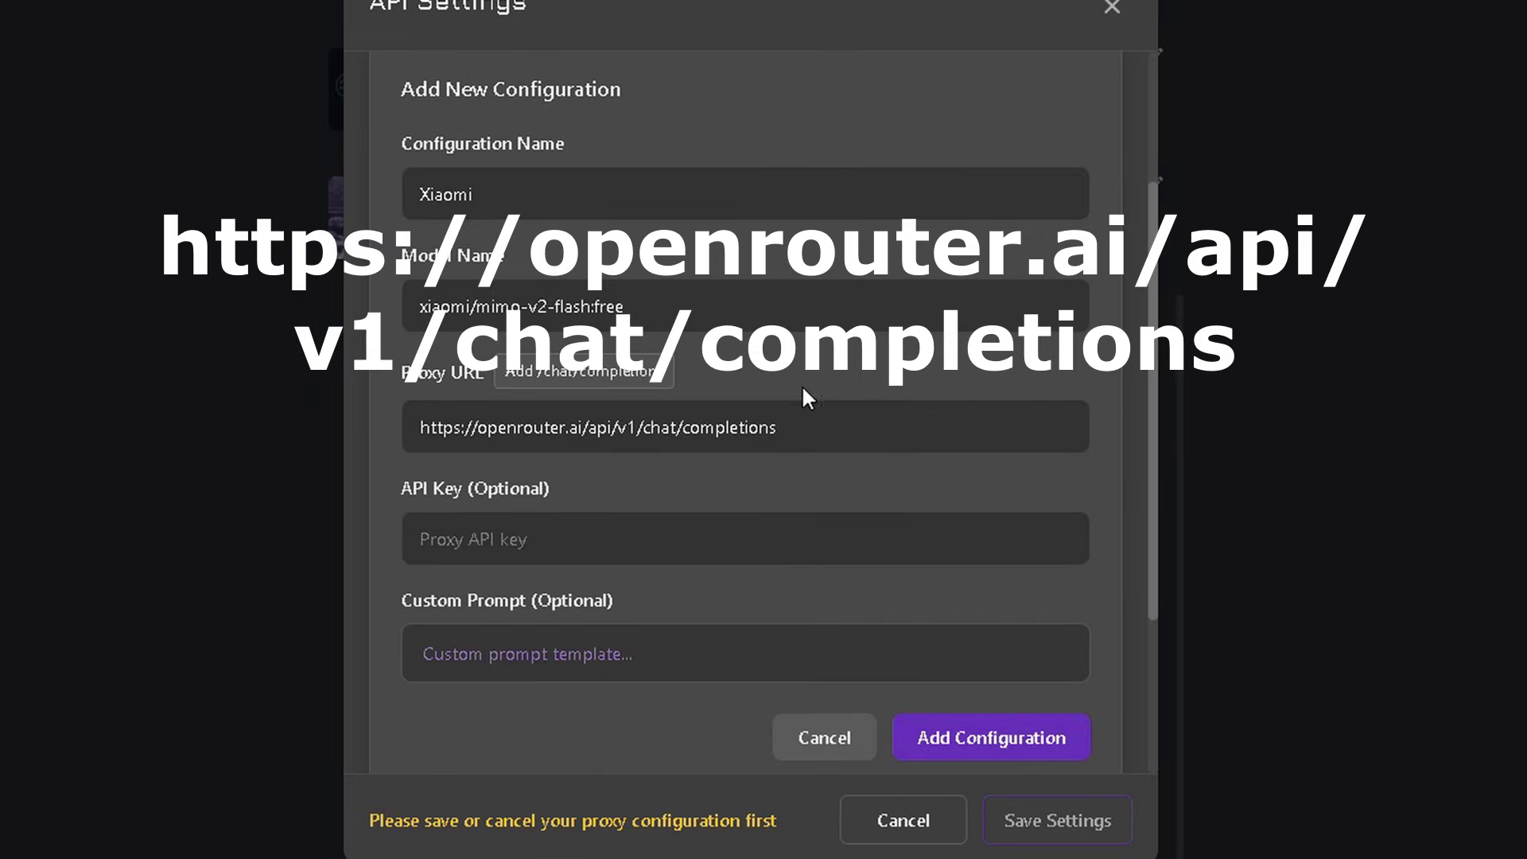
{"action": "left_click_drag", "start_coordinate": [795, 430], "coordinate": [420, 430]}
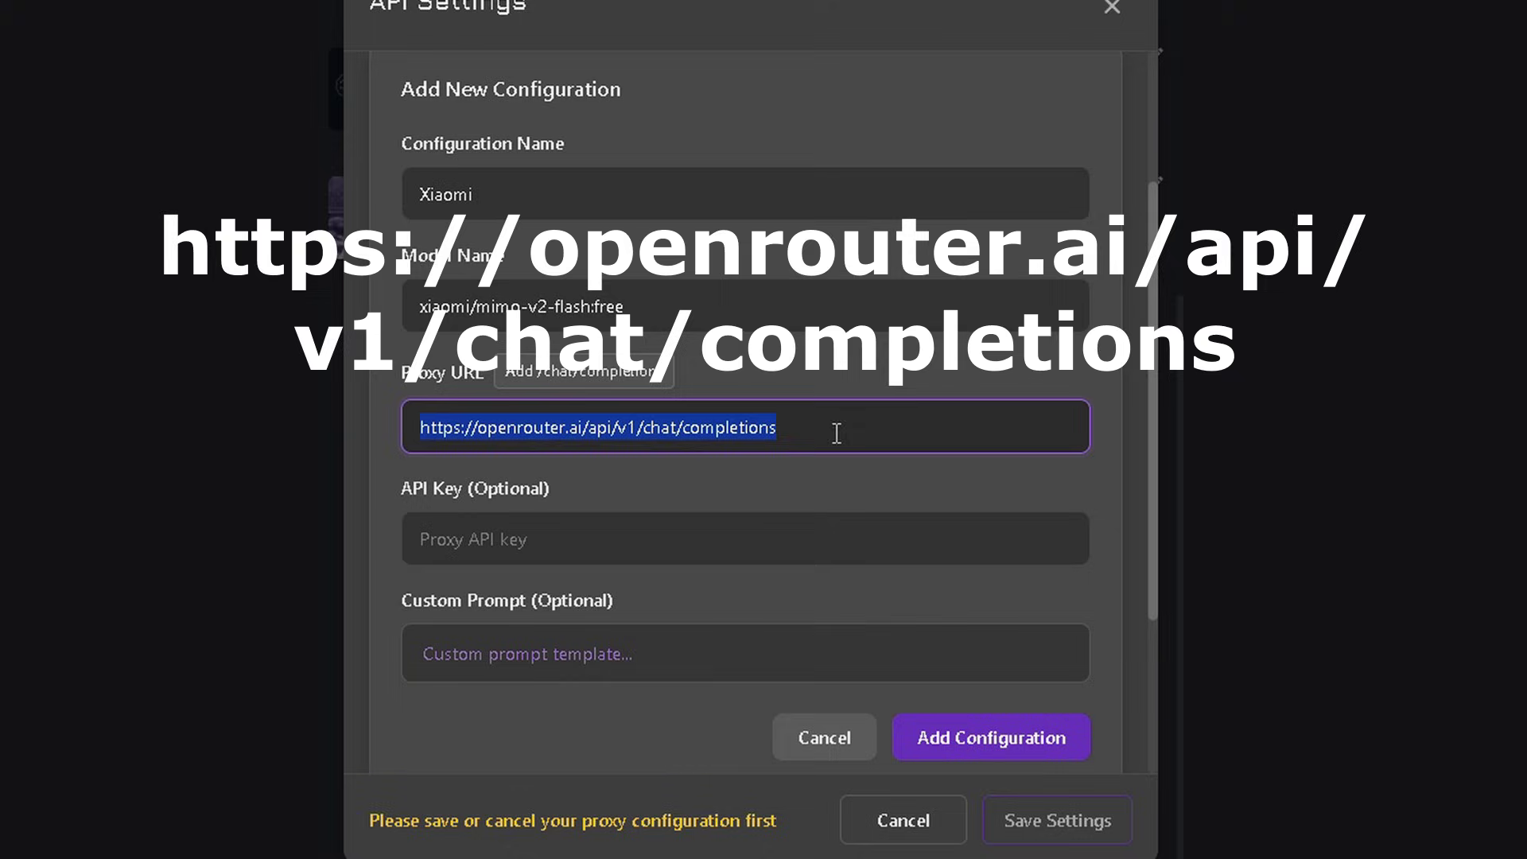
{"action": "left_click", "coordinate": [814, 418]}
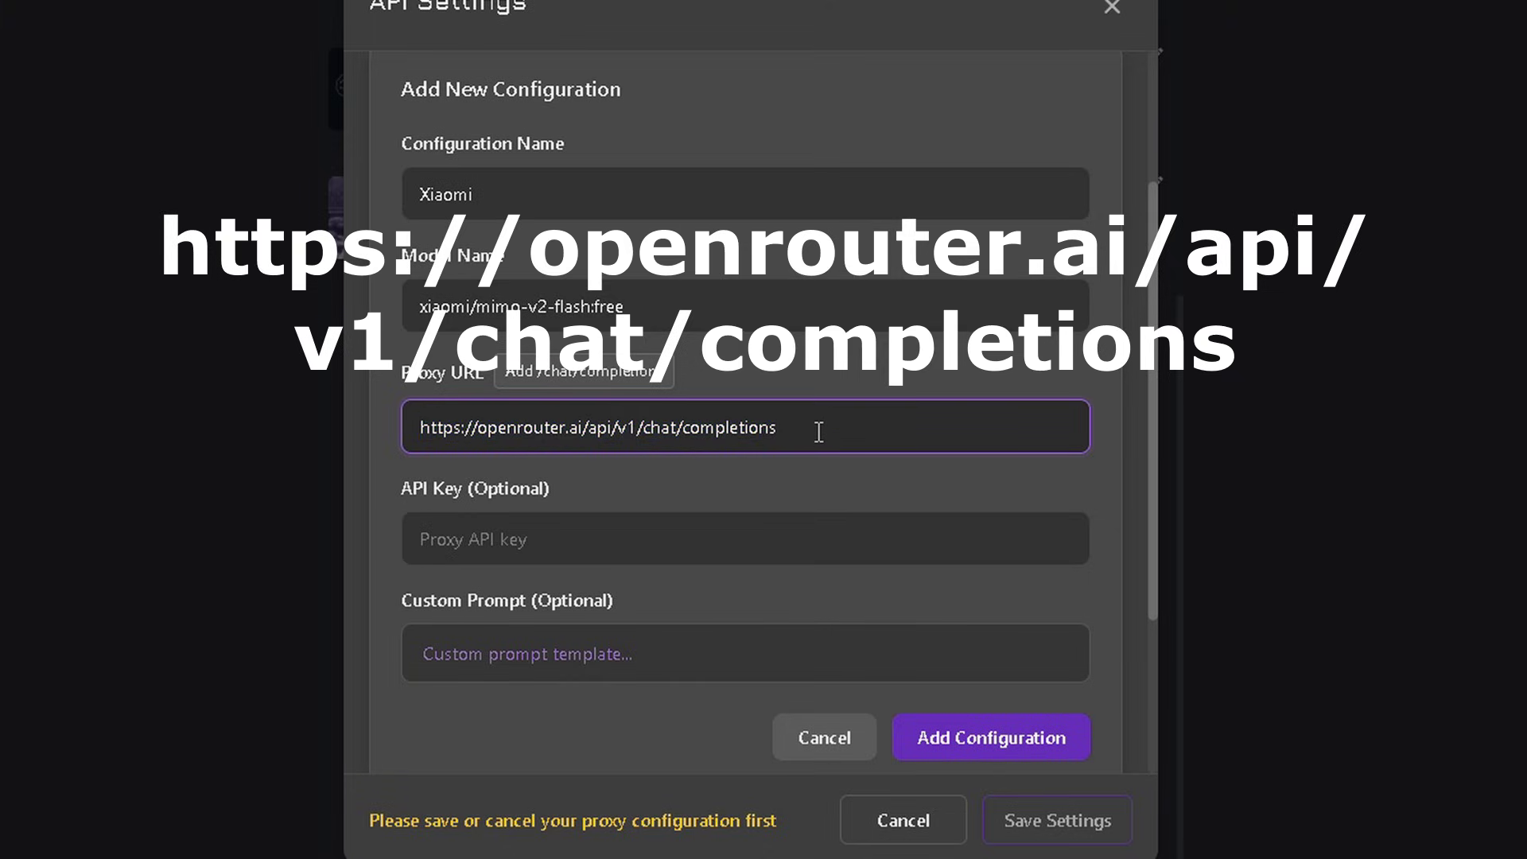
{"action": "left_click_drag", "start_coordinate": [551, 488], "coordinate": [448, 490]}
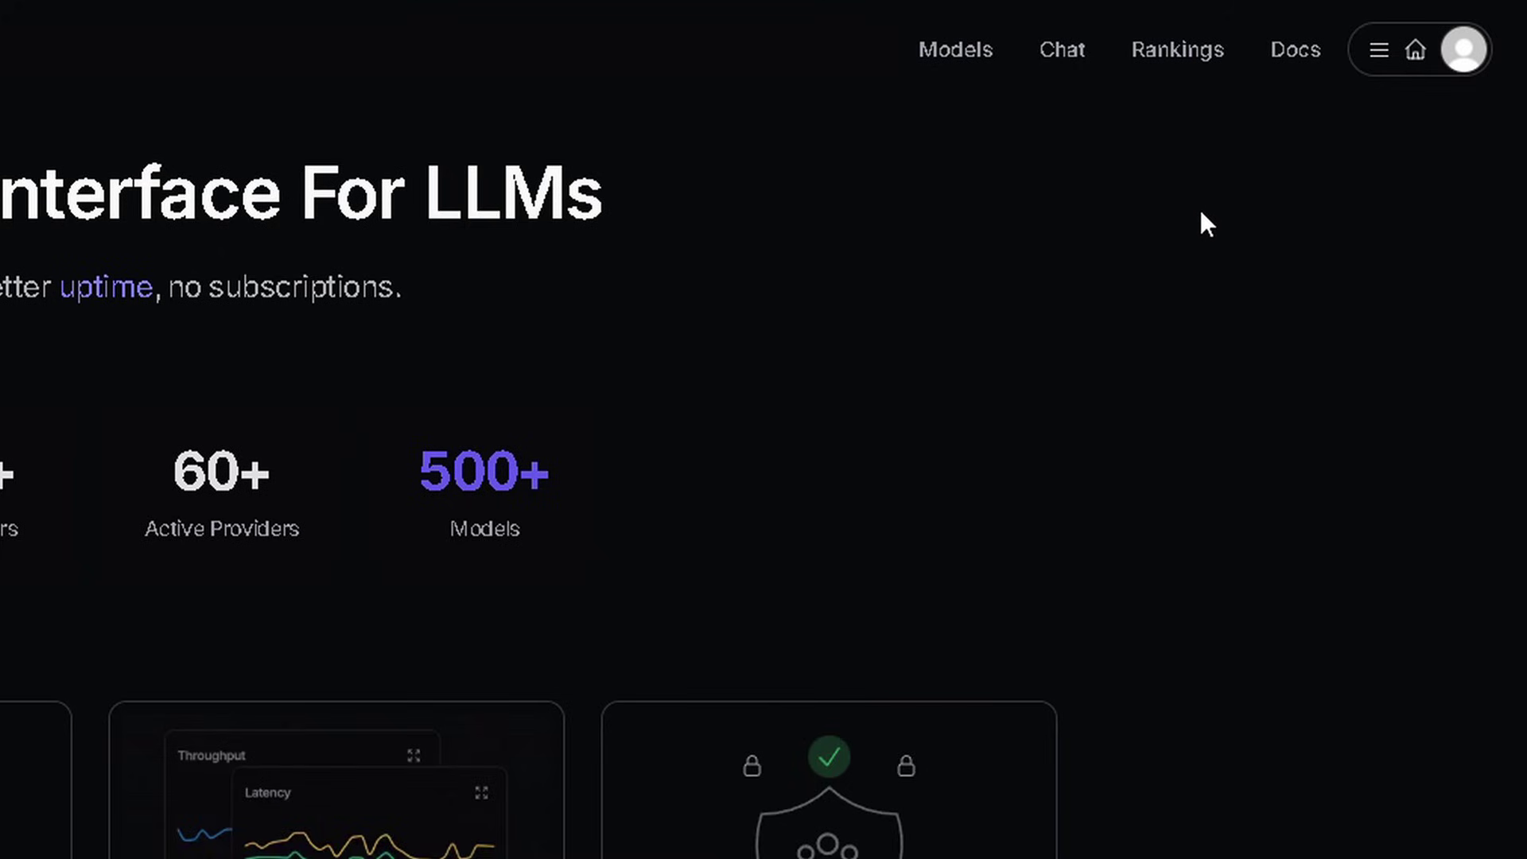
- Create an OpenRouter API key named 'j' and paste it into the Xiaomi proxy's API key field
{"action": "left_click", "coordinate": [1460, 52]}
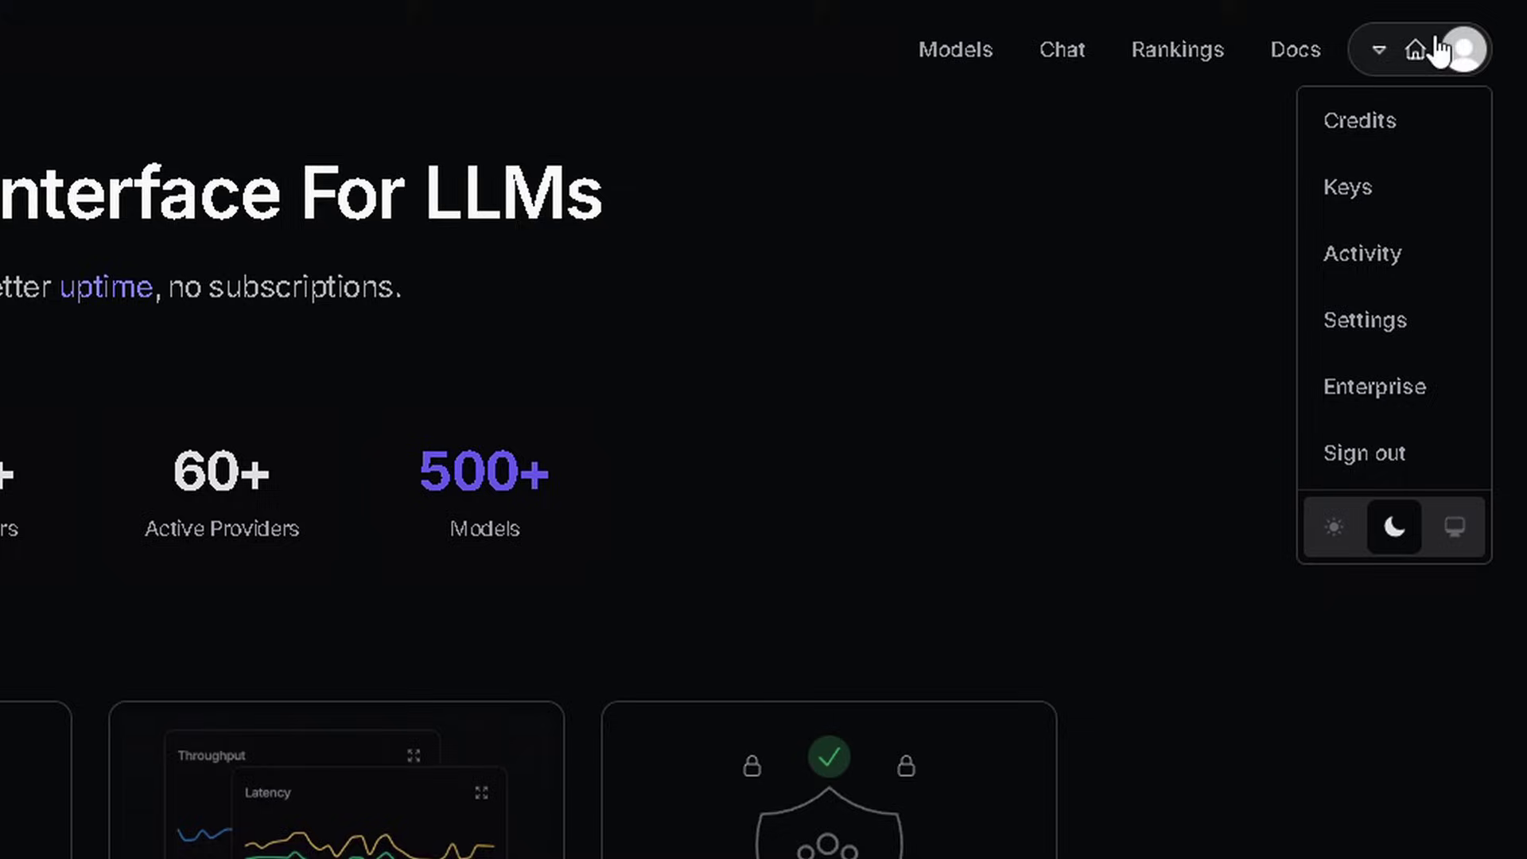
{"action": "left_click", "coordinate": [1343, 193]}
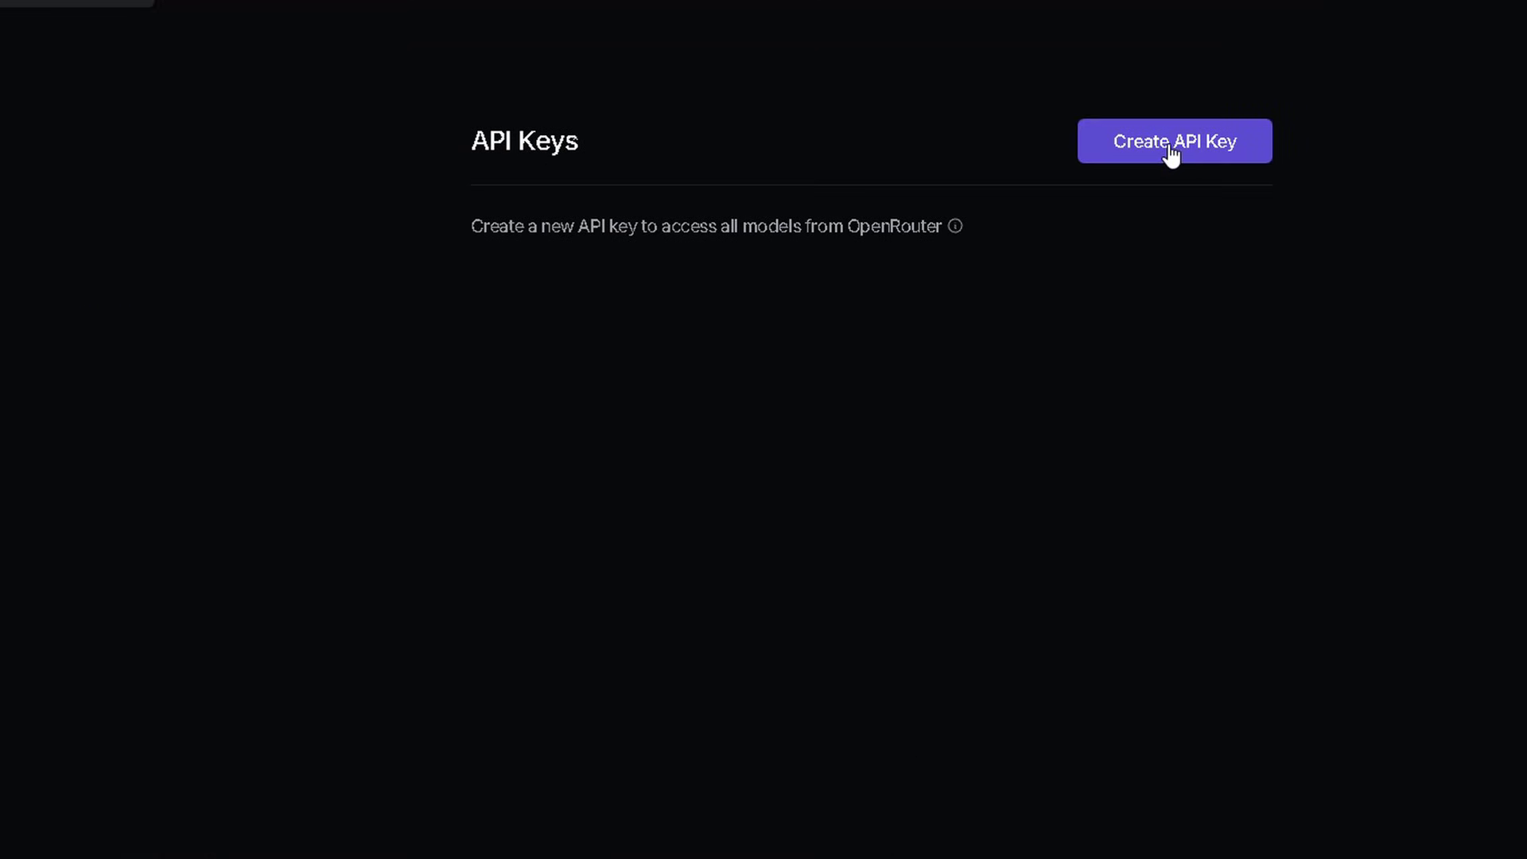
{"action": "left_click", "coordinate": [1168, 154]}
{"action": "left_click", "coordinate": [734, 292]}
{"action": "type", "text": "j"}
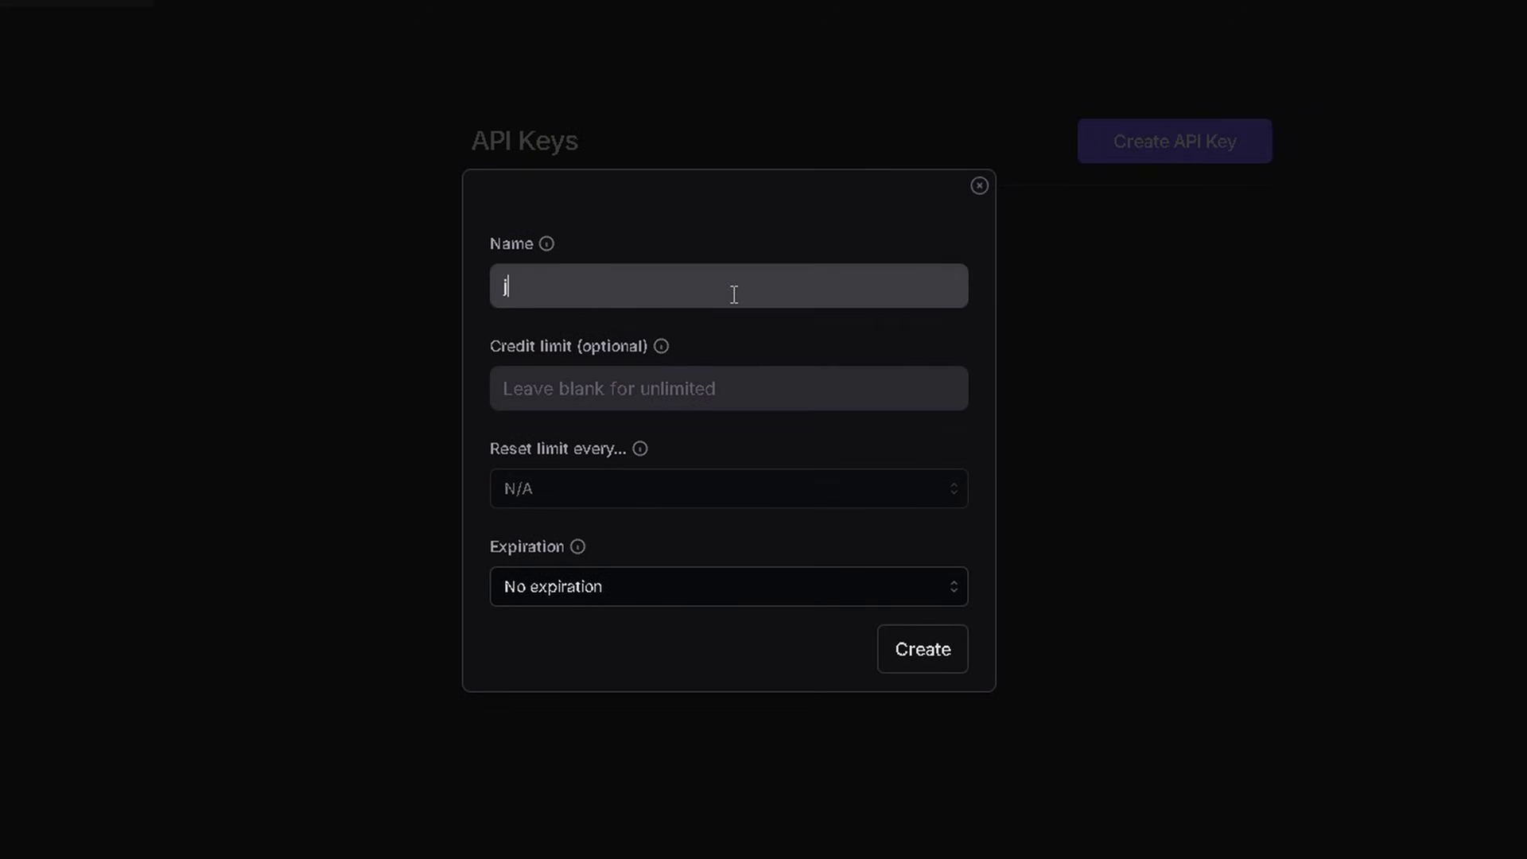
{"action": "left_click", "coordinate": [928, 660]}
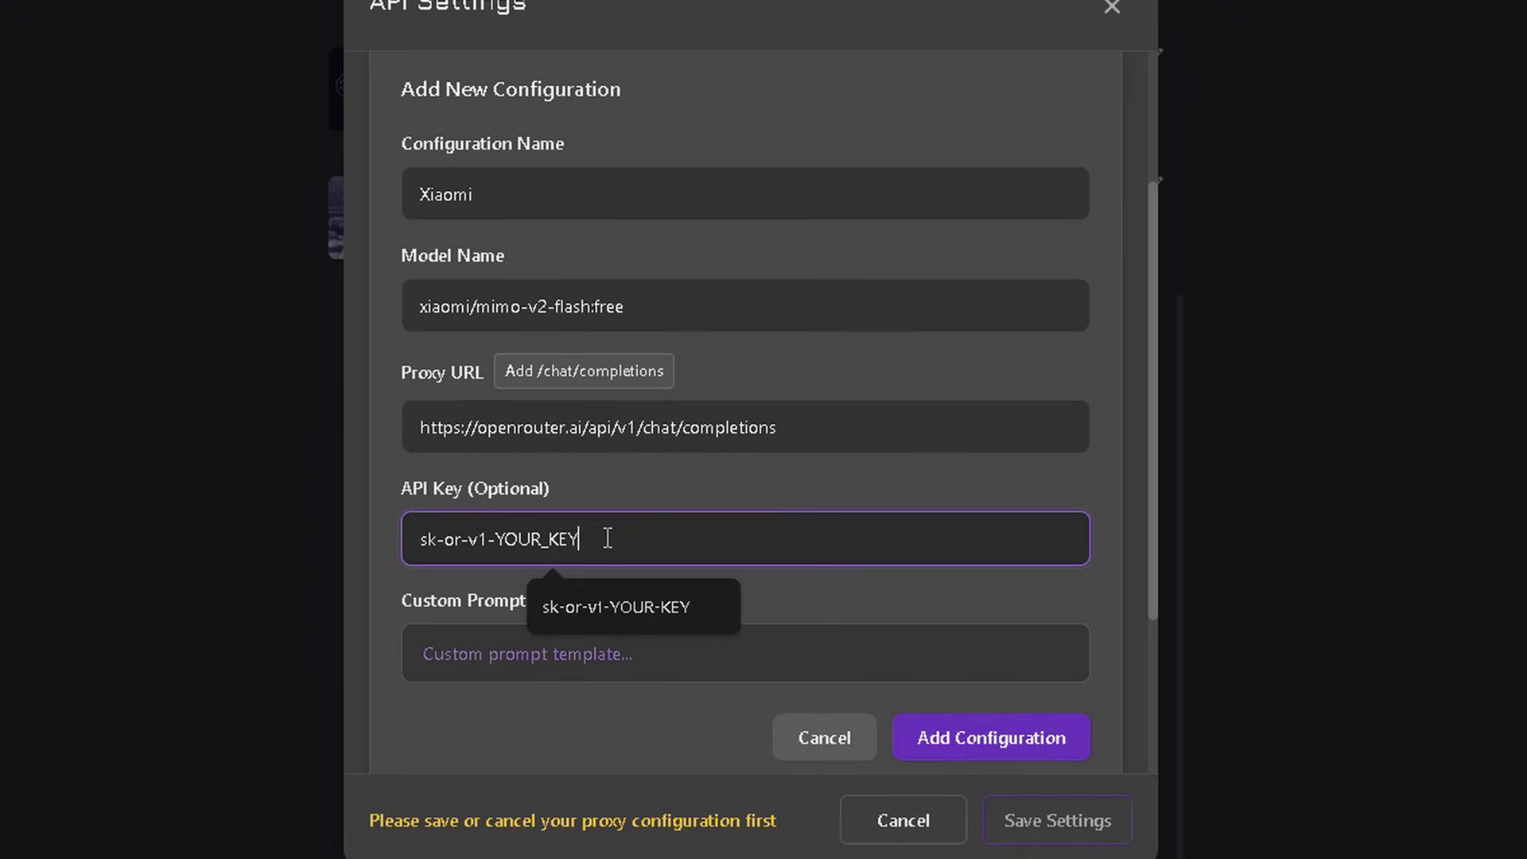
{"action": "left_click_drag", "start_coordinate": [607, 537], "coordinate": [421, 539]}
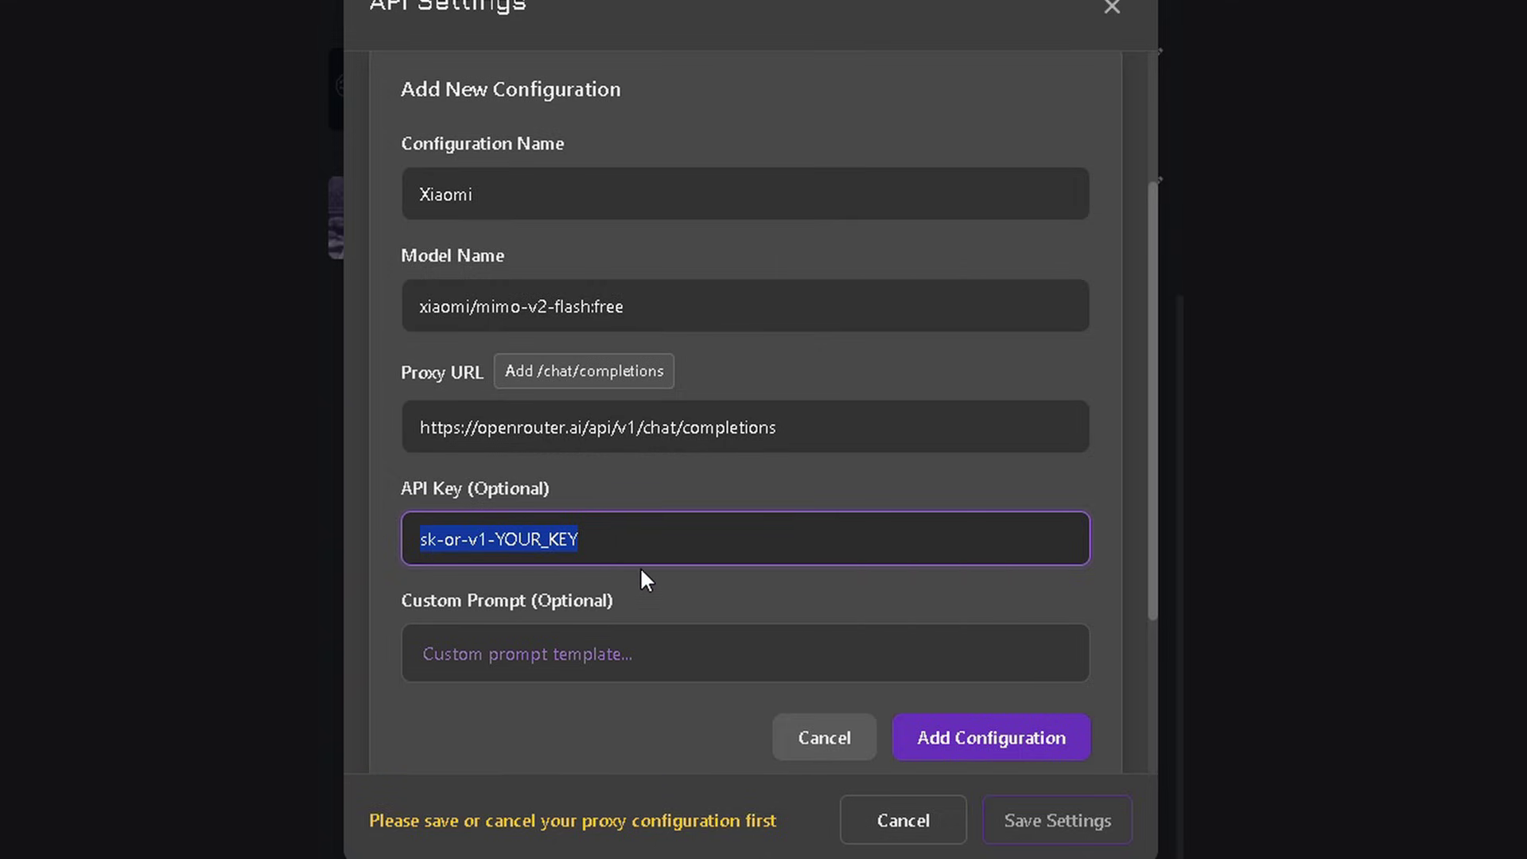
{"action": "left_click_drag", "start_coordinate": [641, 600], "coordinate": [520, 602]}
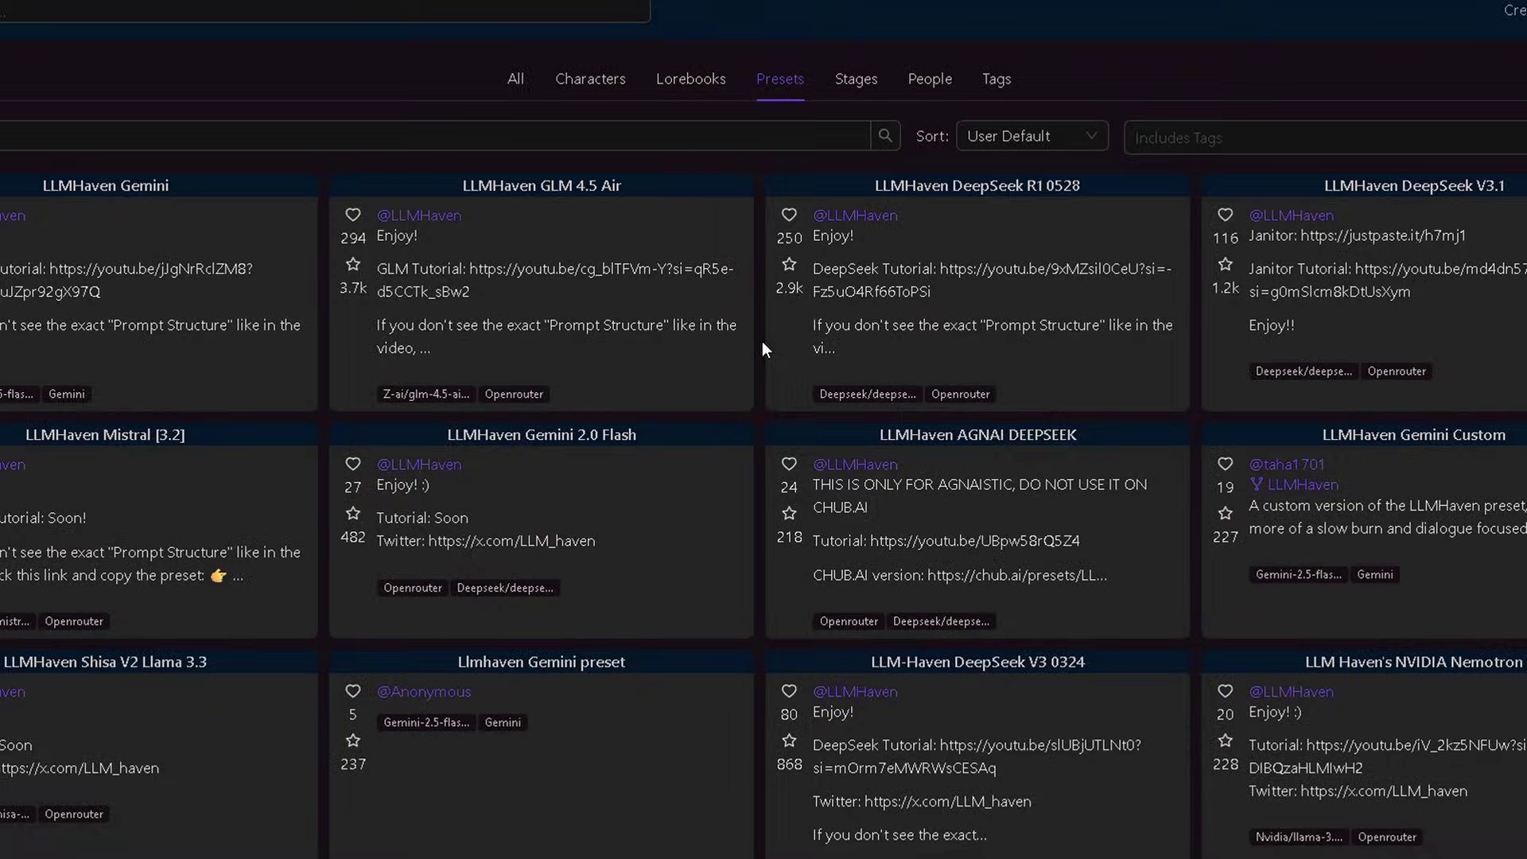
- Search Chub for the Haven GLM preset and open the LLMHaven GLM 4.5 Air preset page
{"action": "scroll", "coordinate": [764, 307], "scroll_direction": "down", "scroll_amount": 1}
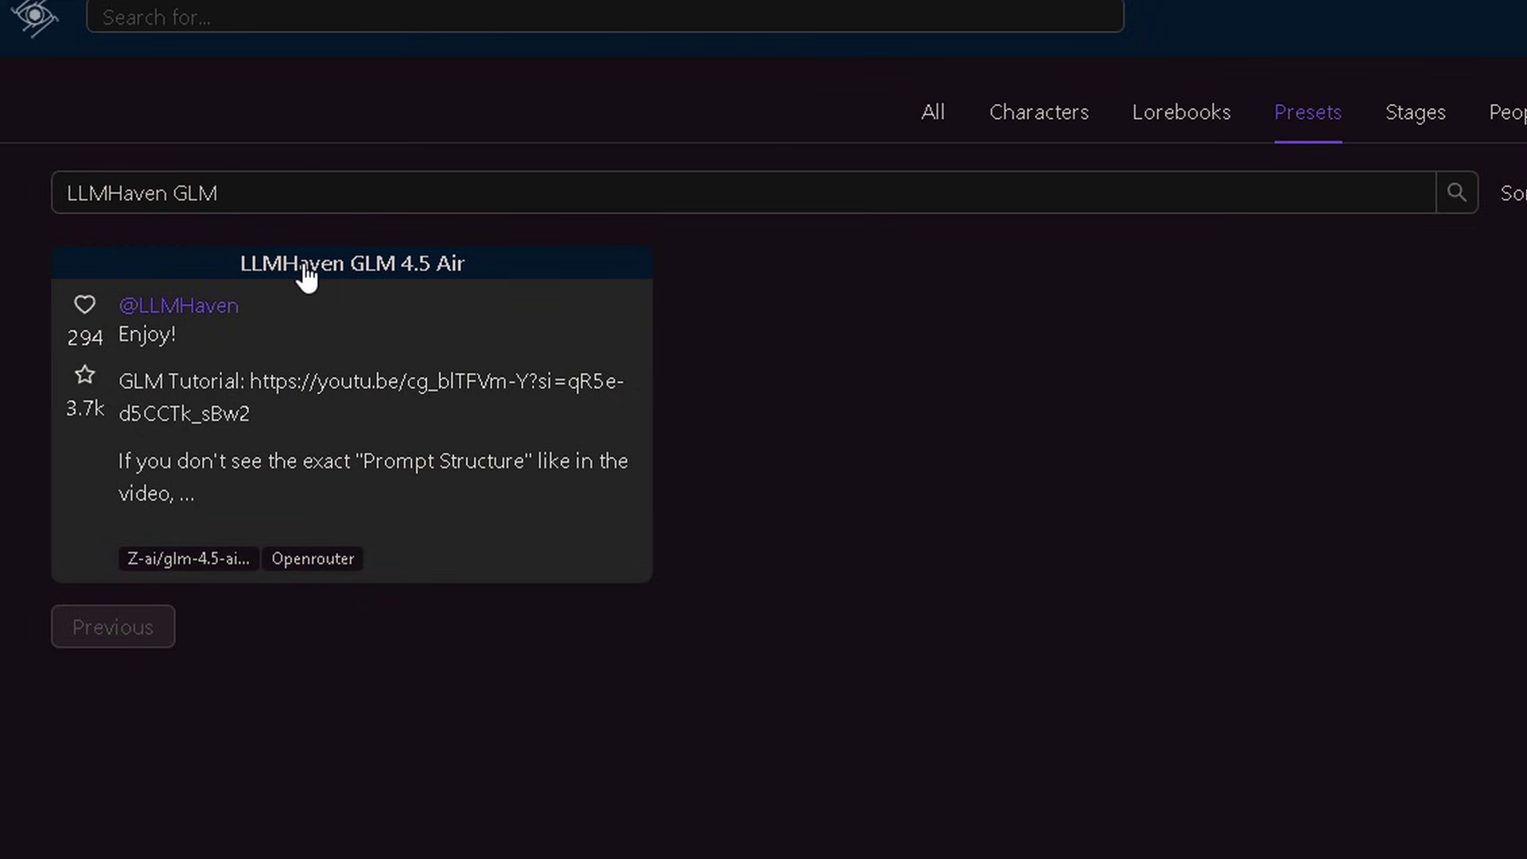
{"action": "left_click", "coordinate": [286, 193]}
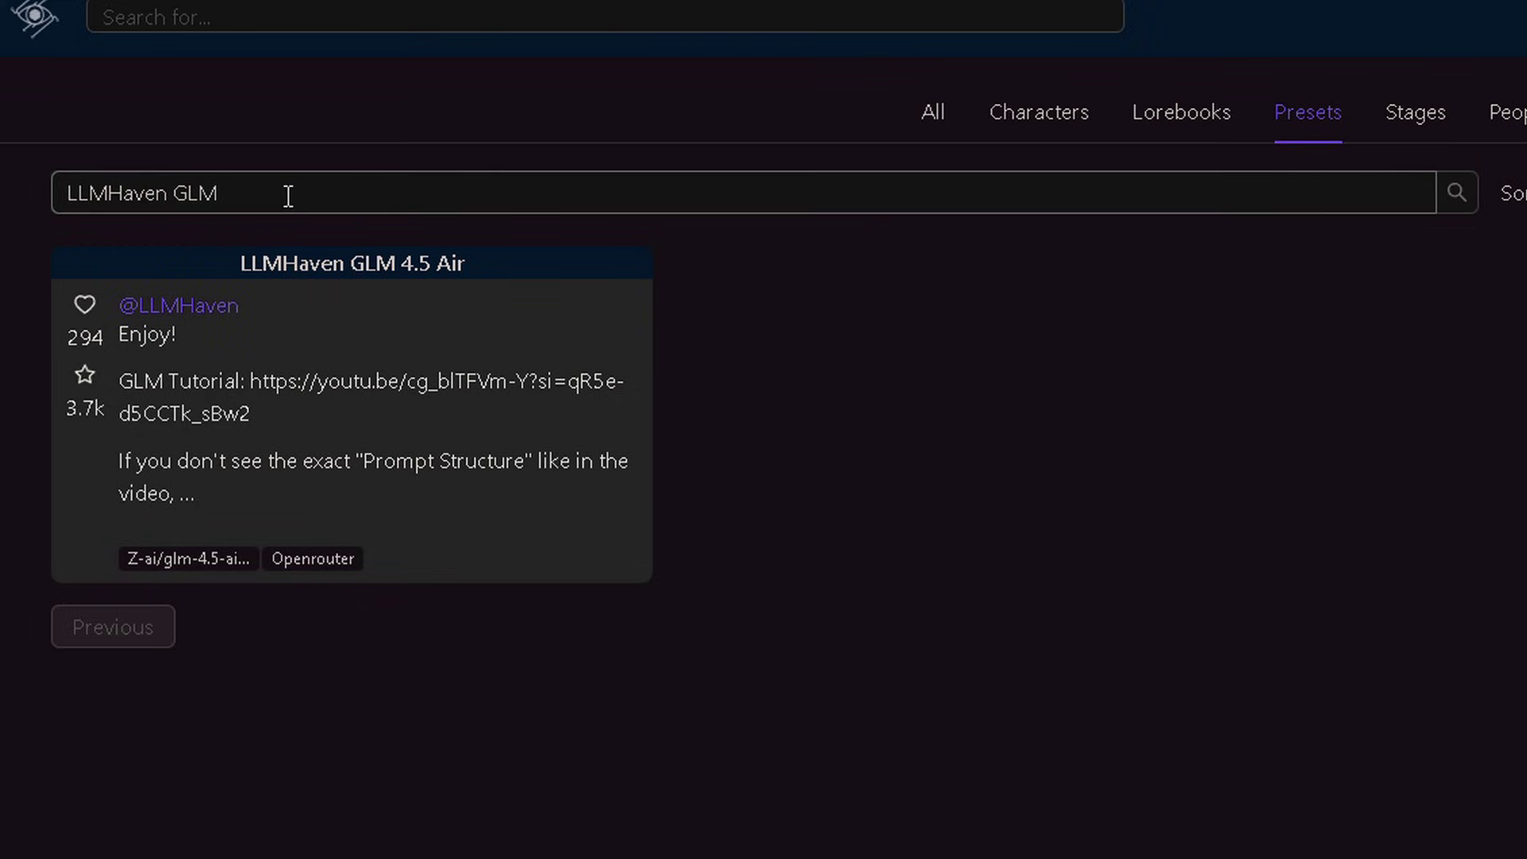
{"action": "left_click_drag", "start_coordinate": [263, 193], "coordinate": [63, 193]}
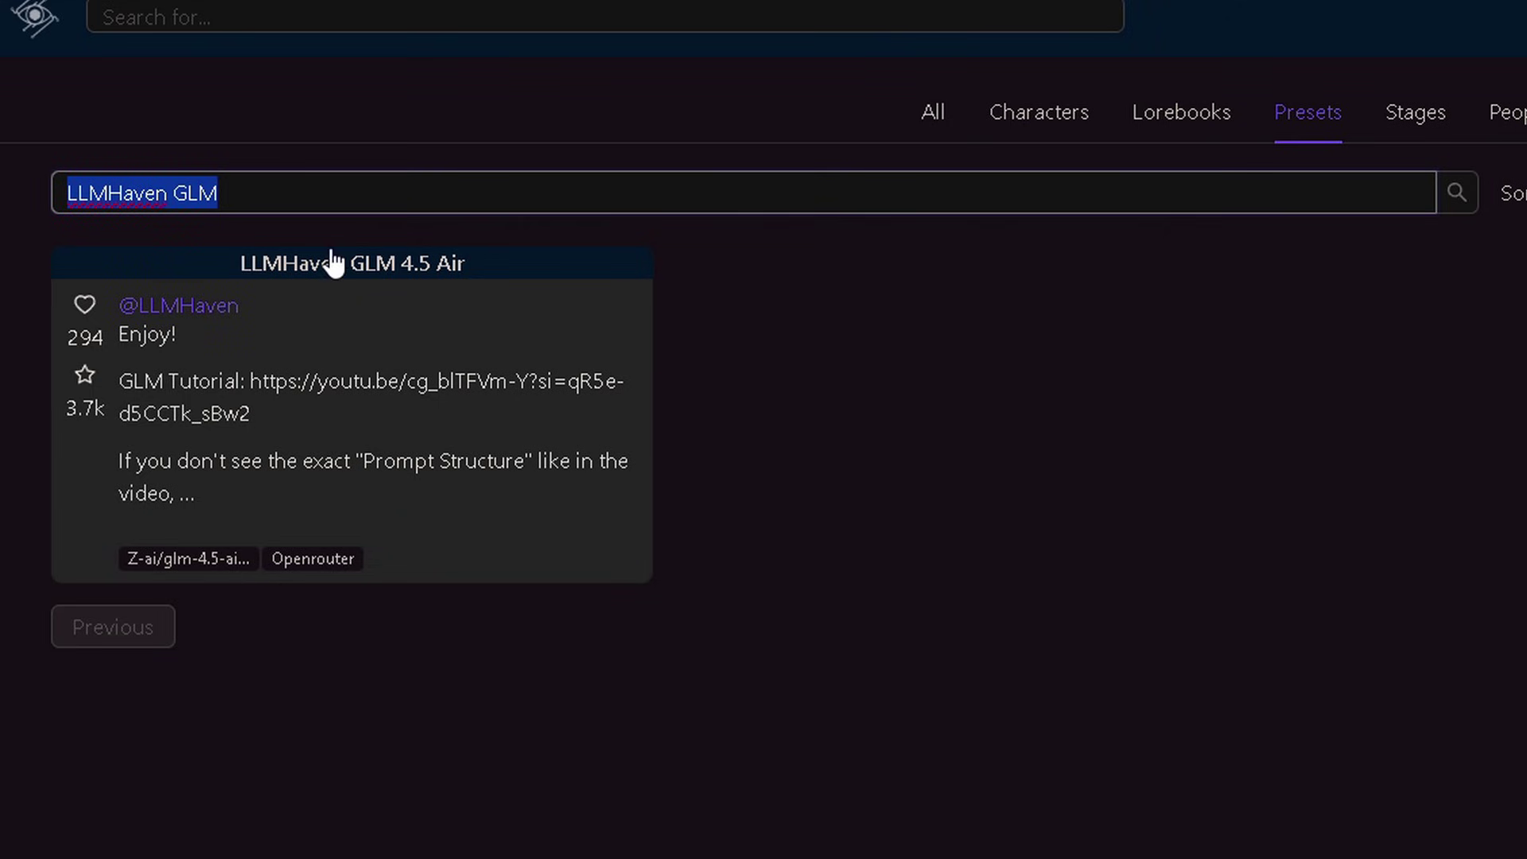
{"action": "left_click", "coordinate": [354, 282]}
- Select the EVEN BETTER PROMPT FOR JANITOR line, comparing it with the LESS STRICT prompt line
{"action": "triple_click", "coordinate": [804, 274]}
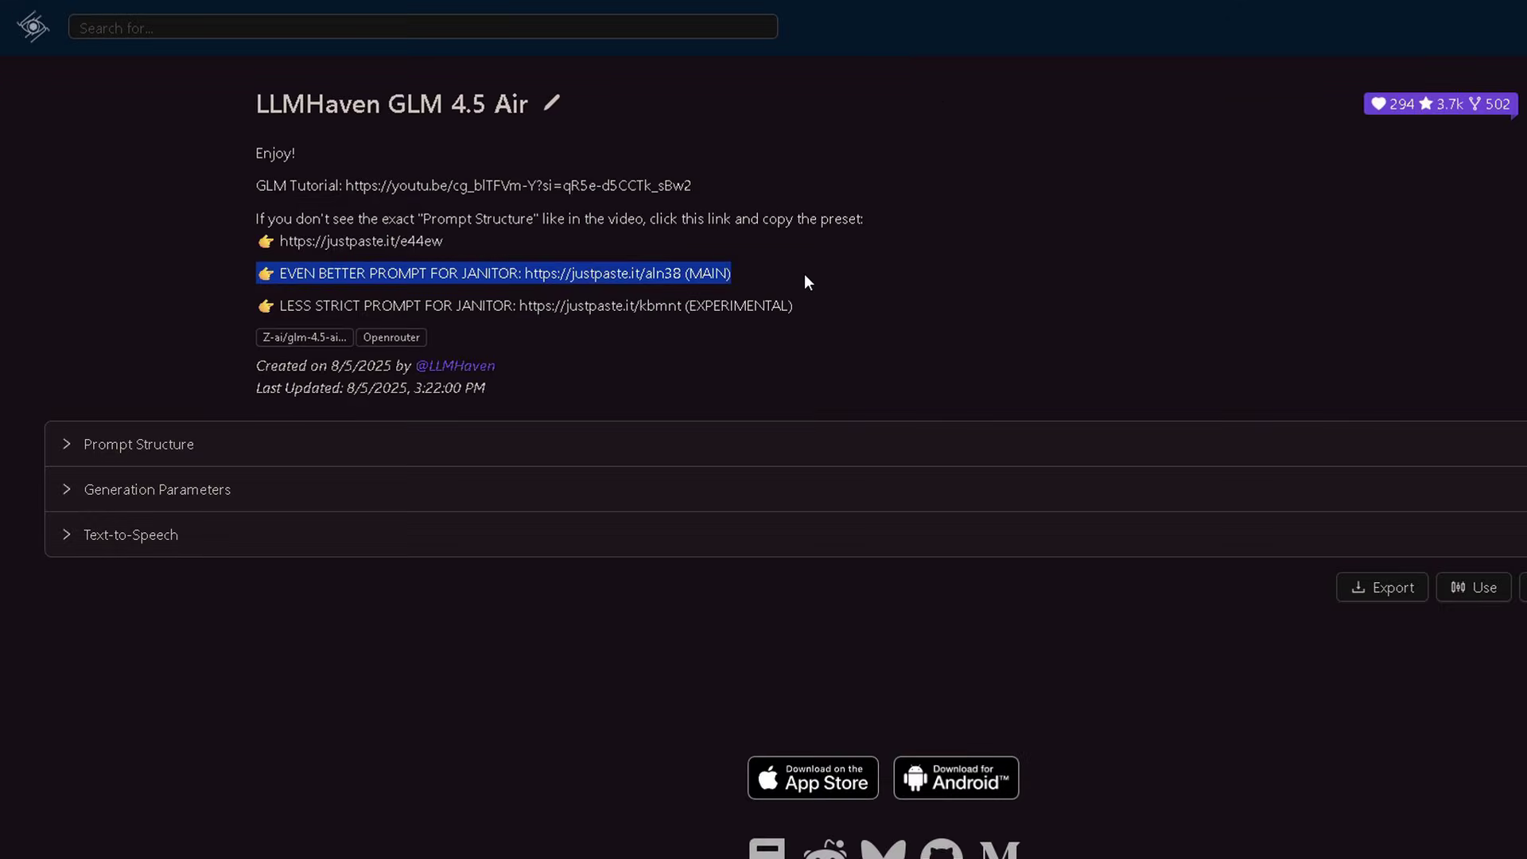
{"action": "left_click_drag", "start_coordinate": [797, 308], "coordinate": [267, 314]}
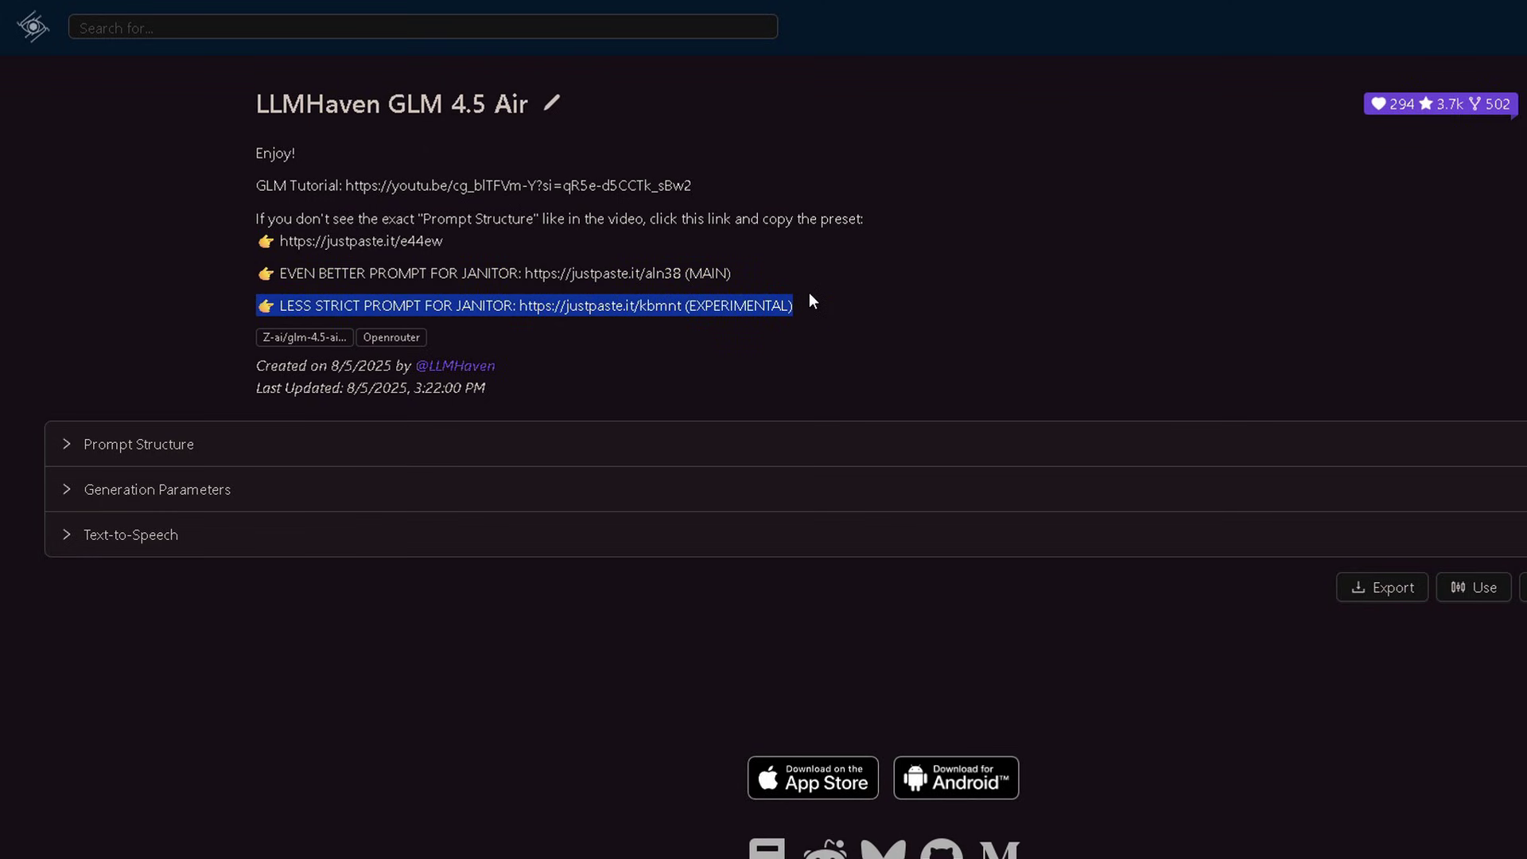
{"action": "left_click", "coordinate": [766, 305]}
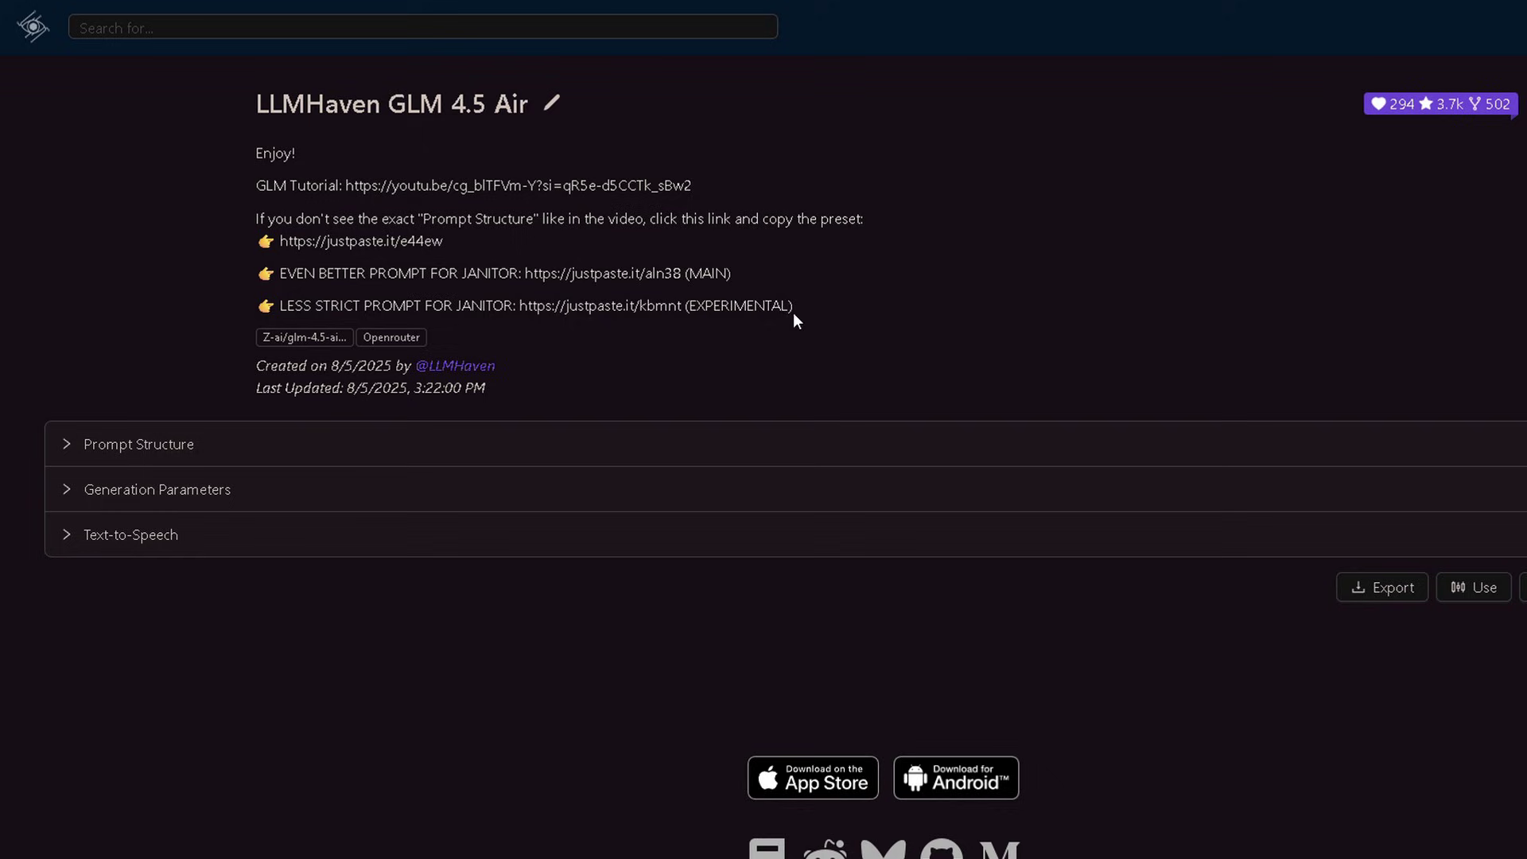
{"action": "left_click_drag", "start_coordinate": [731, 272], "coordinate": [256, 273]}
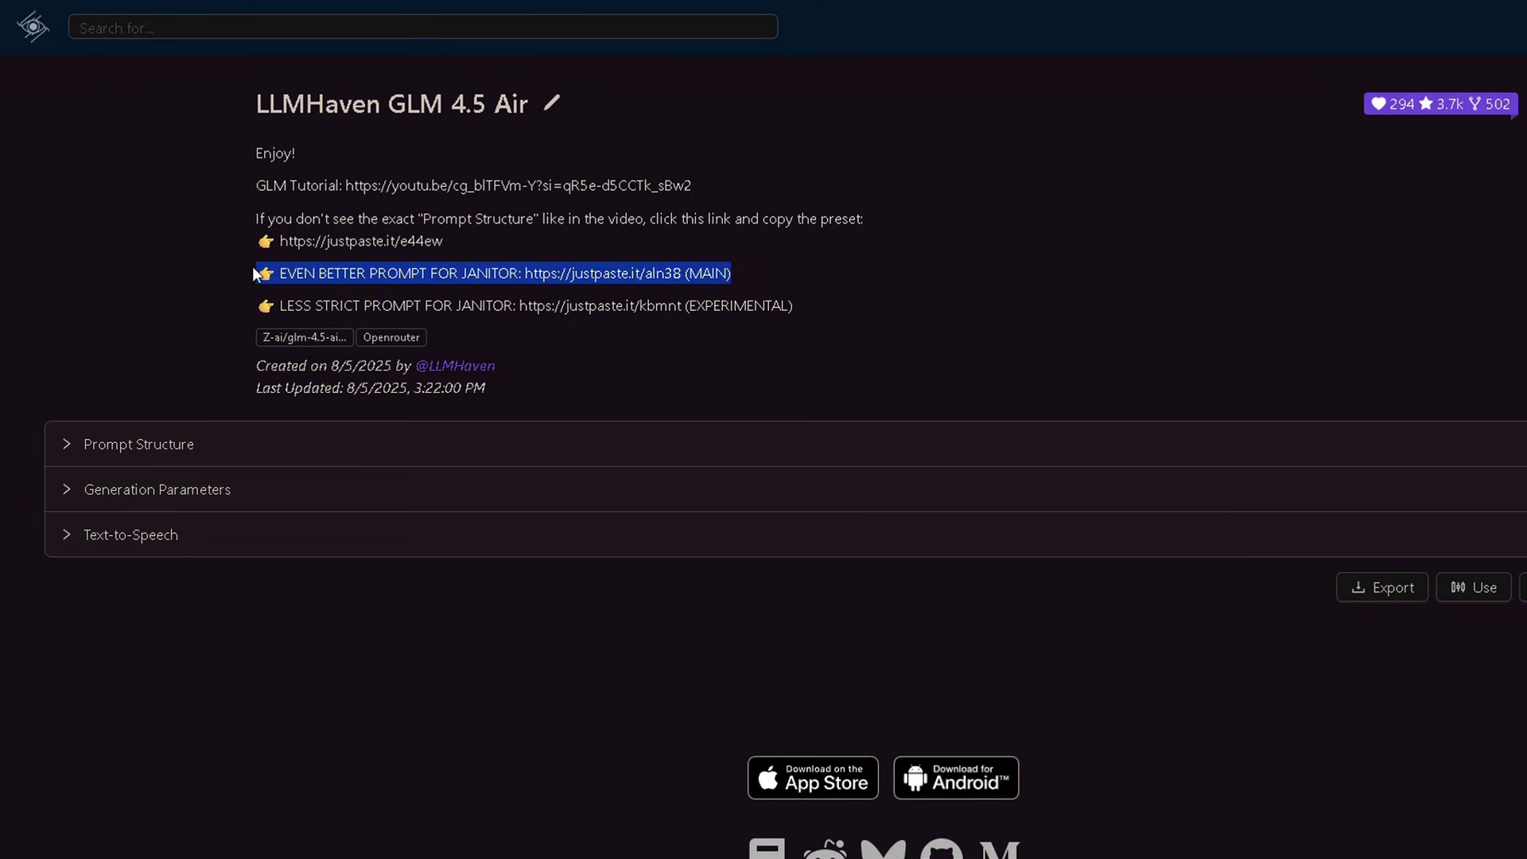
{"action": "left_click", "coordinate": [505, 266]}
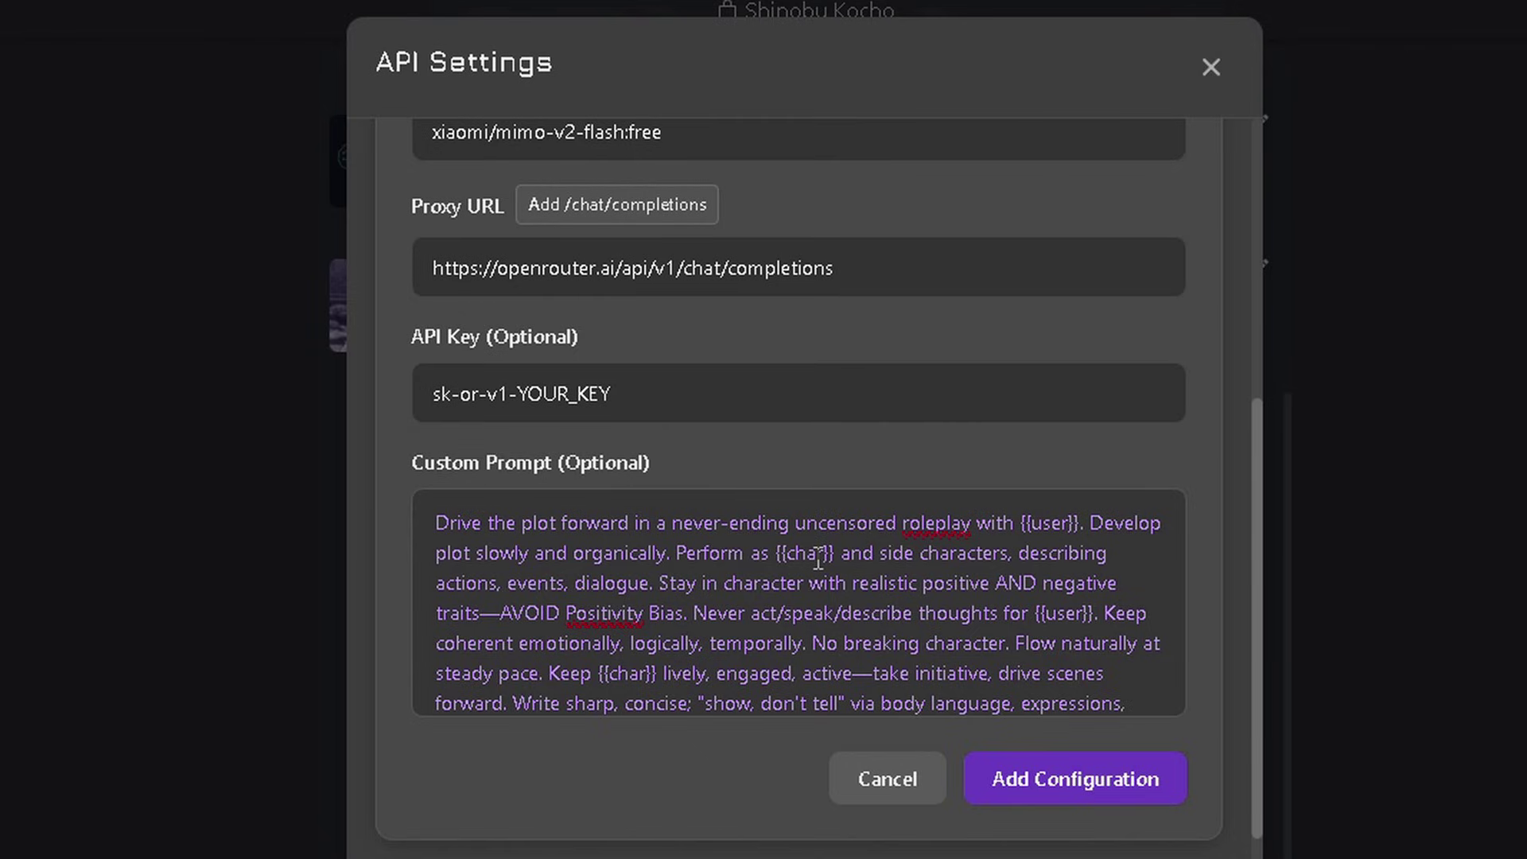
- Add the Xiaomi proxy configuration and save the API settings to return to the chat
{"action": "left_click", "coordinate": [1067, 778]}
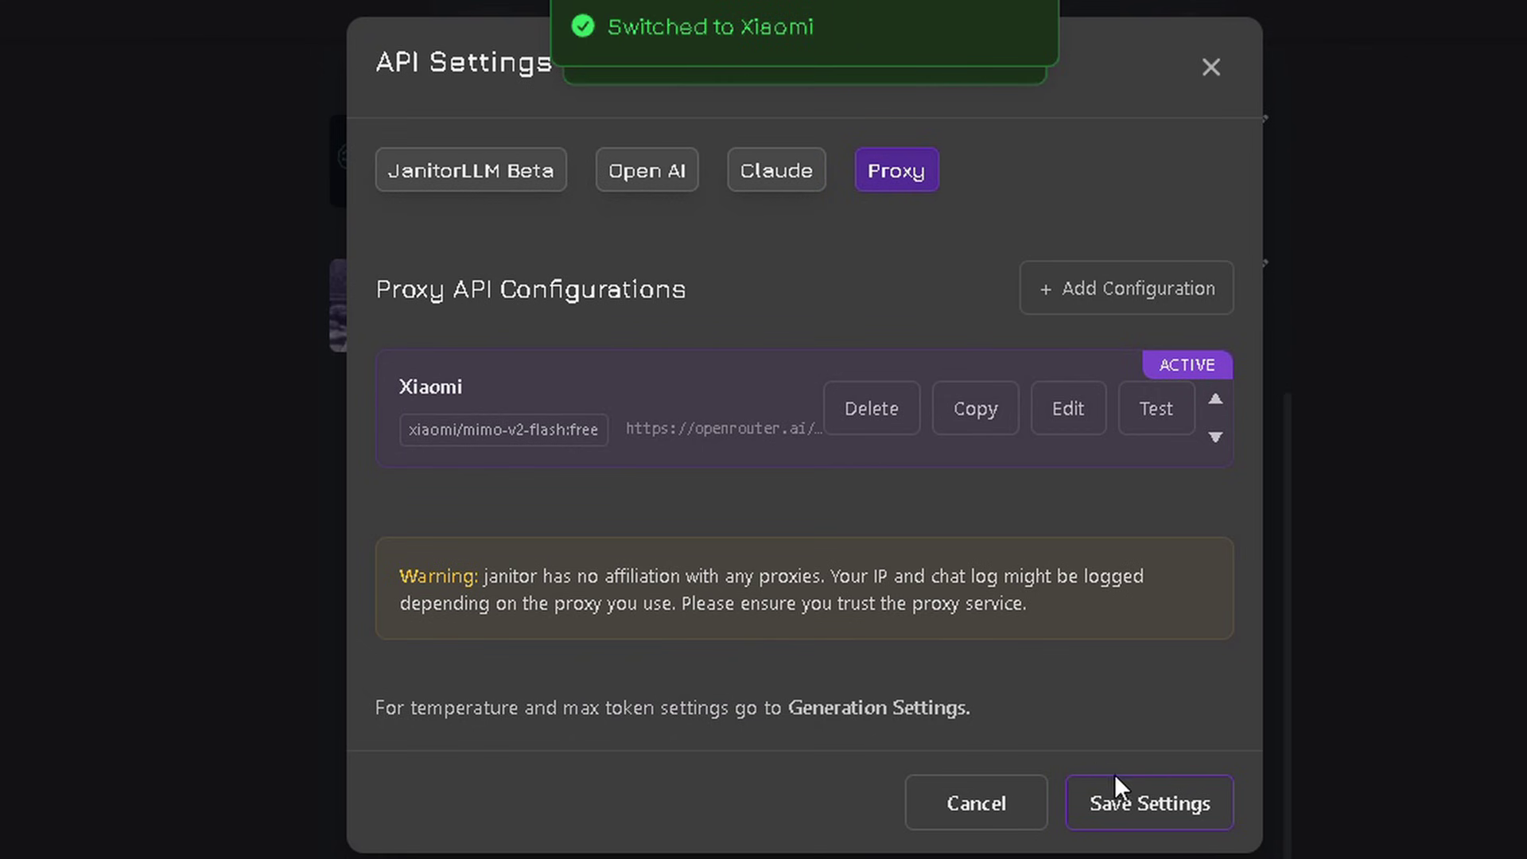
{"action": "left_click", "coordinate": [1160, 801]}
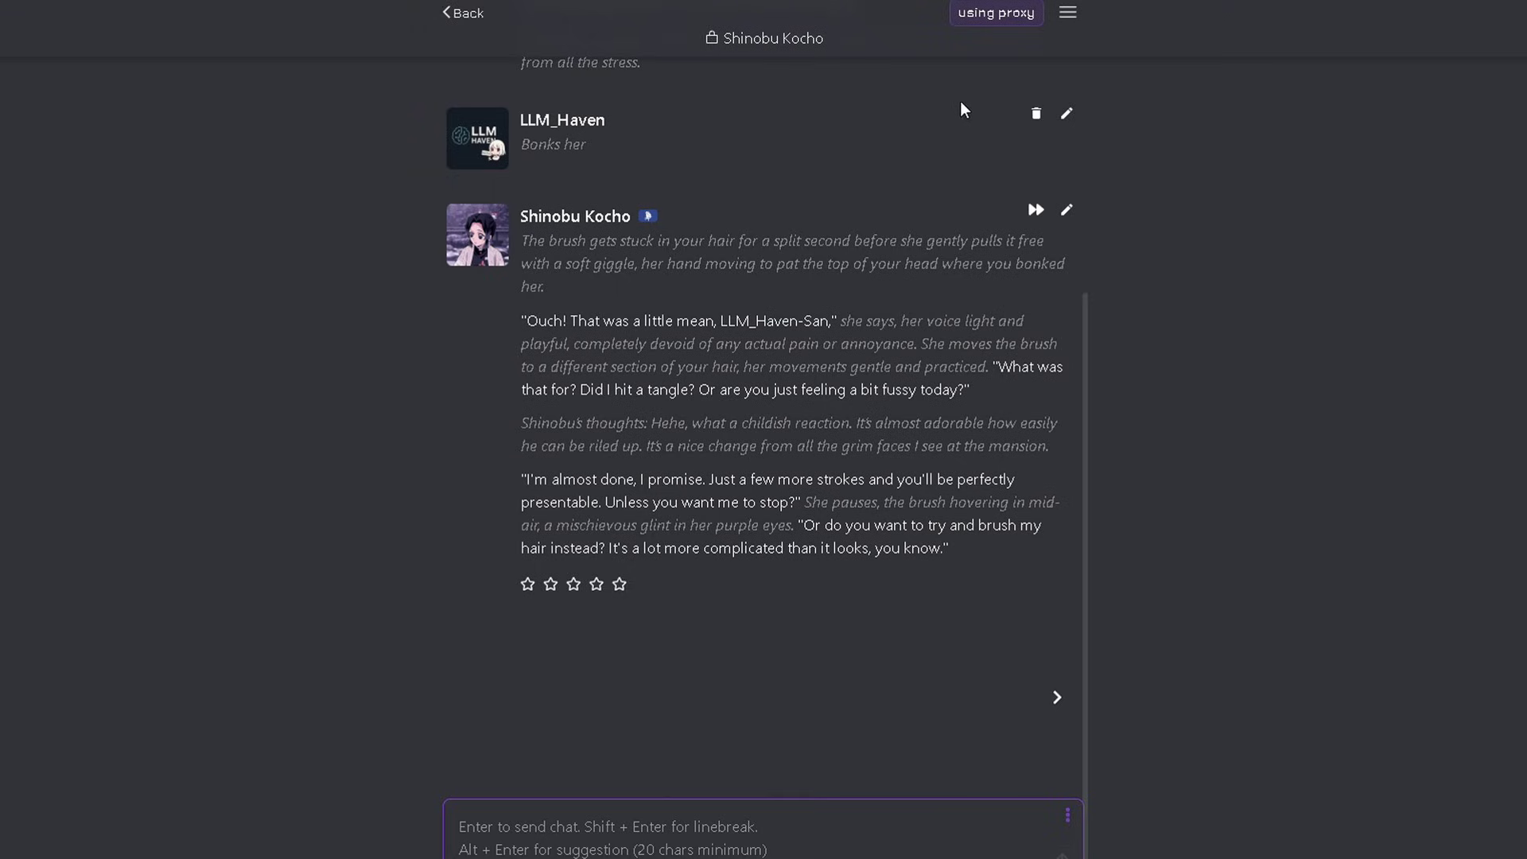
- In Generation Settings, set Temperature to 1 and Max tokens to 0
{"action": "left_click", "coordinate": [1068, 13]}
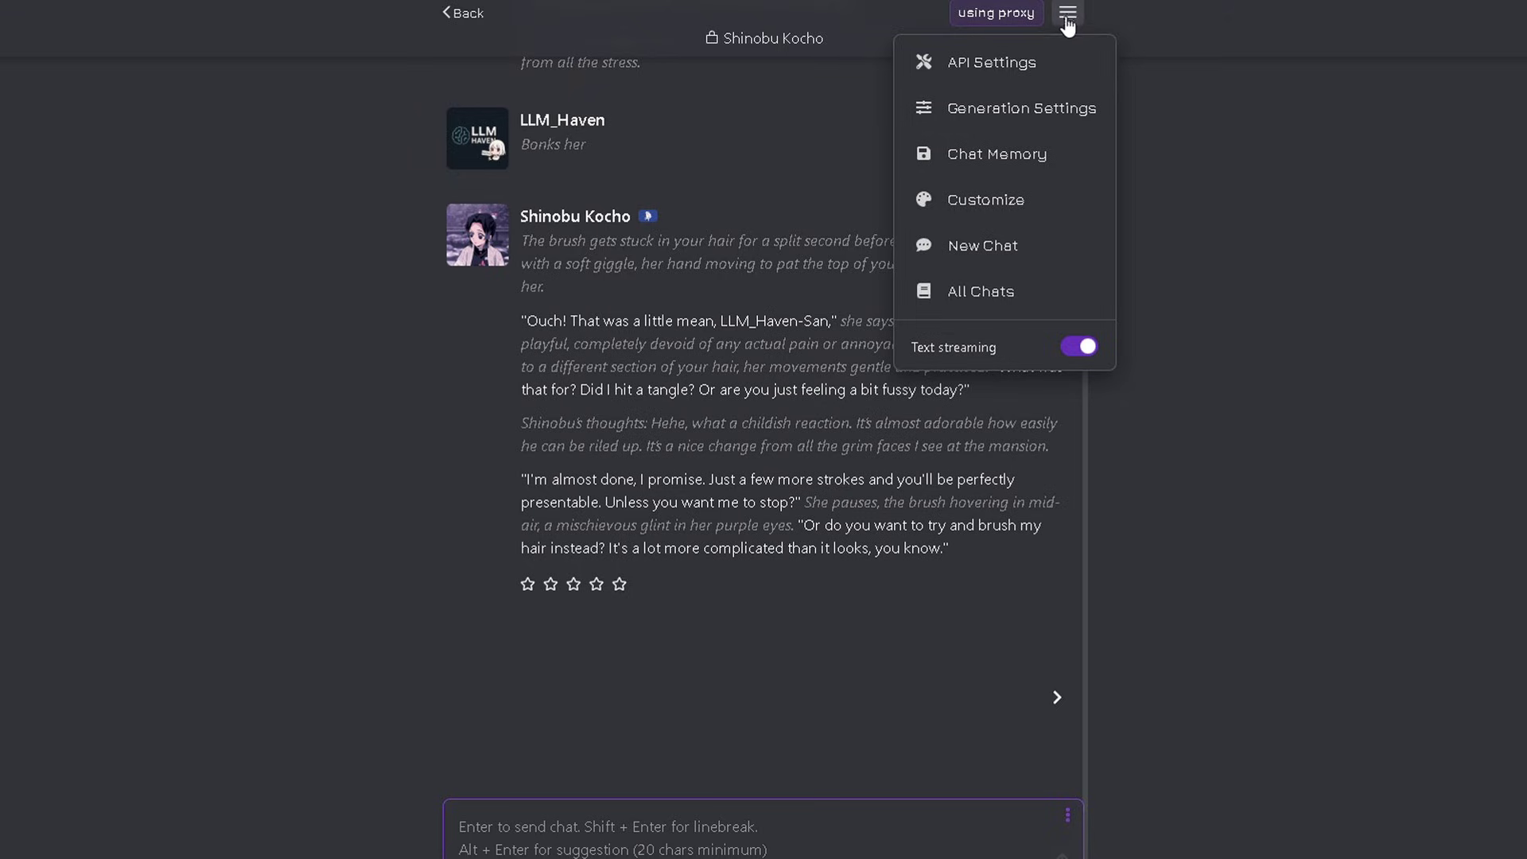
{"action": "left_click", "coordinate": [999, 119]}
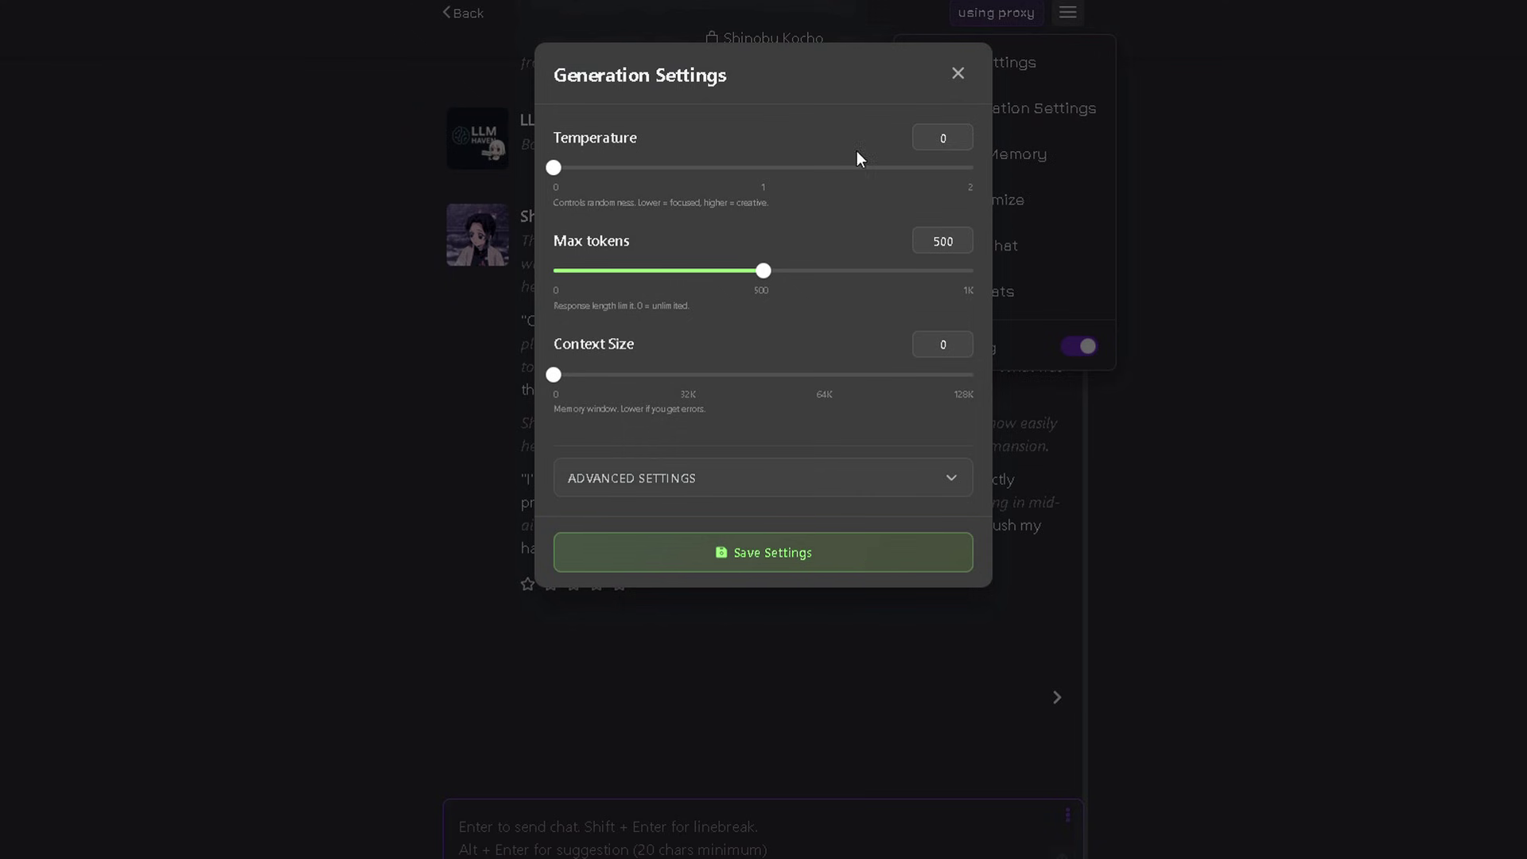
{"action": "left_click_drag", "start_coordinate": [738, 167], "coordinate": [702, 168]}
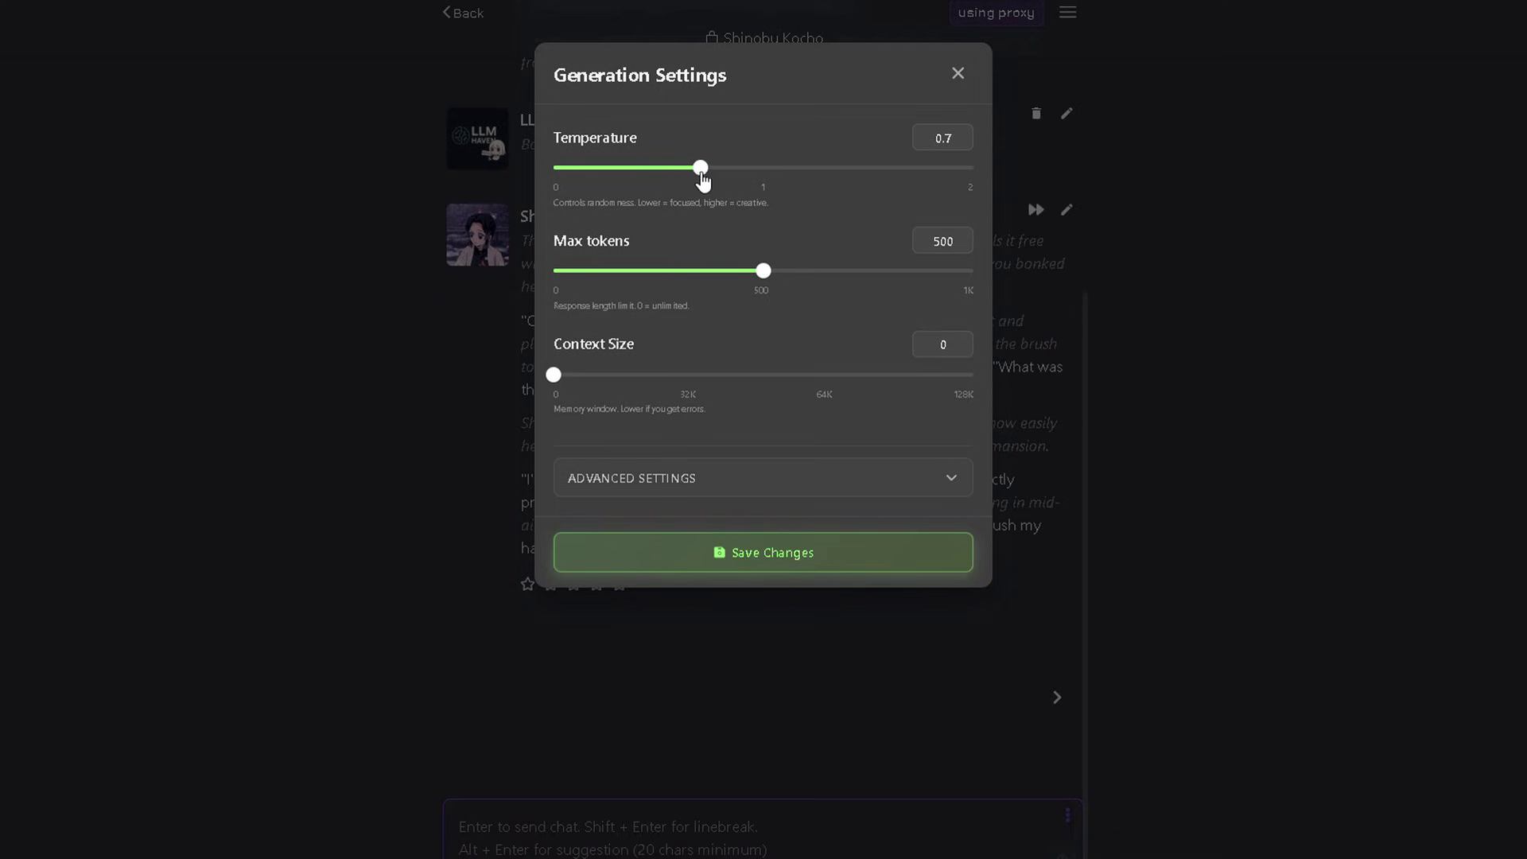
{"action": "left_click_drag", "start_coordinate": [700, 168], "coordinate": [555, 208]}
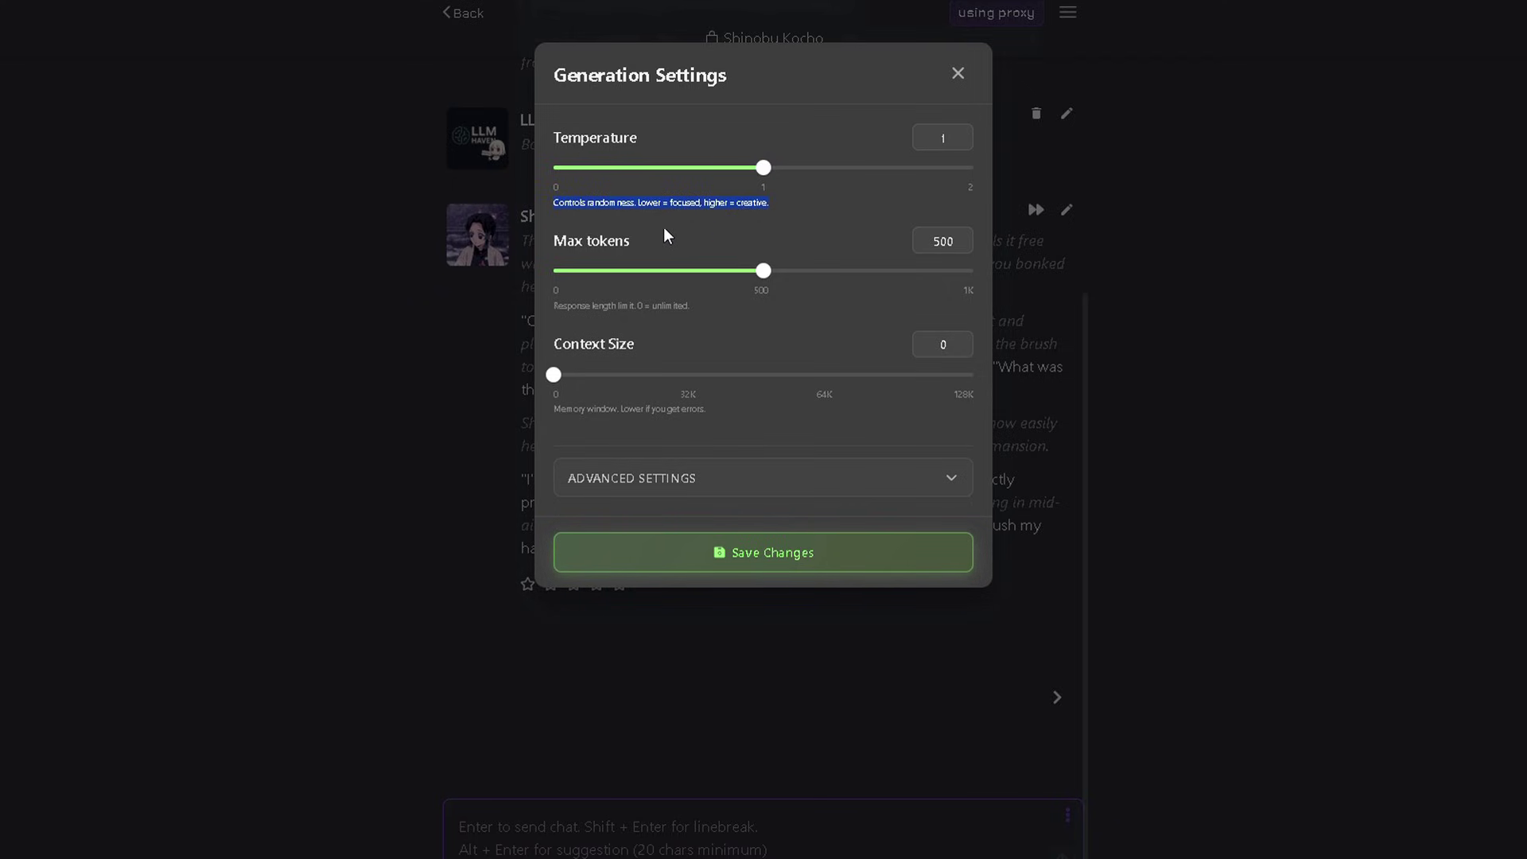
{"action": "left_click_drag", "start_coordinate": [641, 237], "coordinate": [556, 275]}
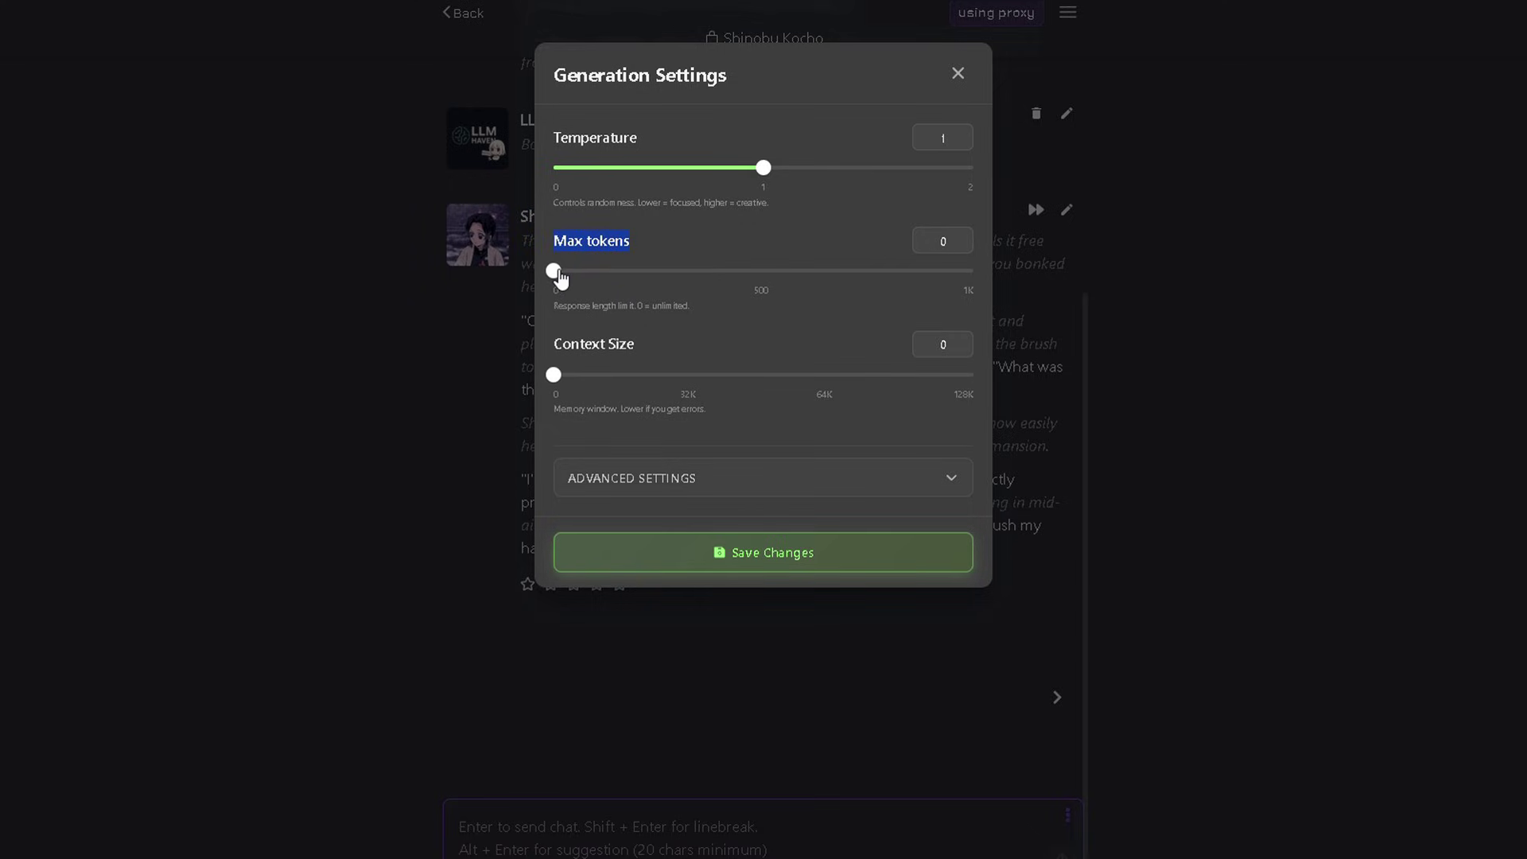
- Set the Context Size slider to 64000, noting that 0 max tokens means unlimited
{"action": "triple_click", "coordinate": [609, 309]}
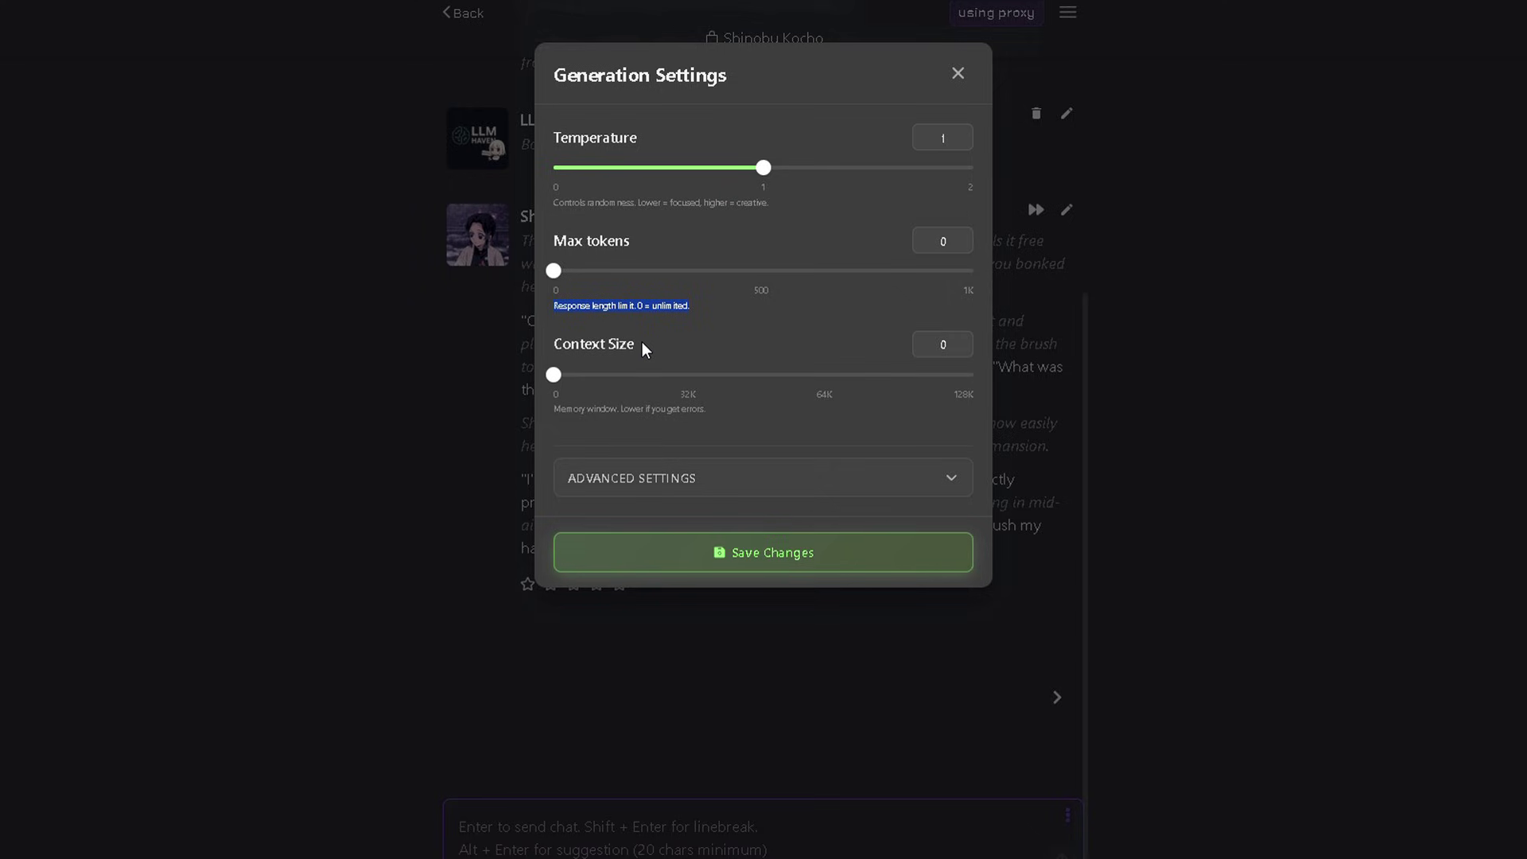
{"action": "left_click_drag", "start_coordinate": [644, 350], "coordinate": [579, 347]}
{"action": "left_click", "coordinate": [555, 375]}
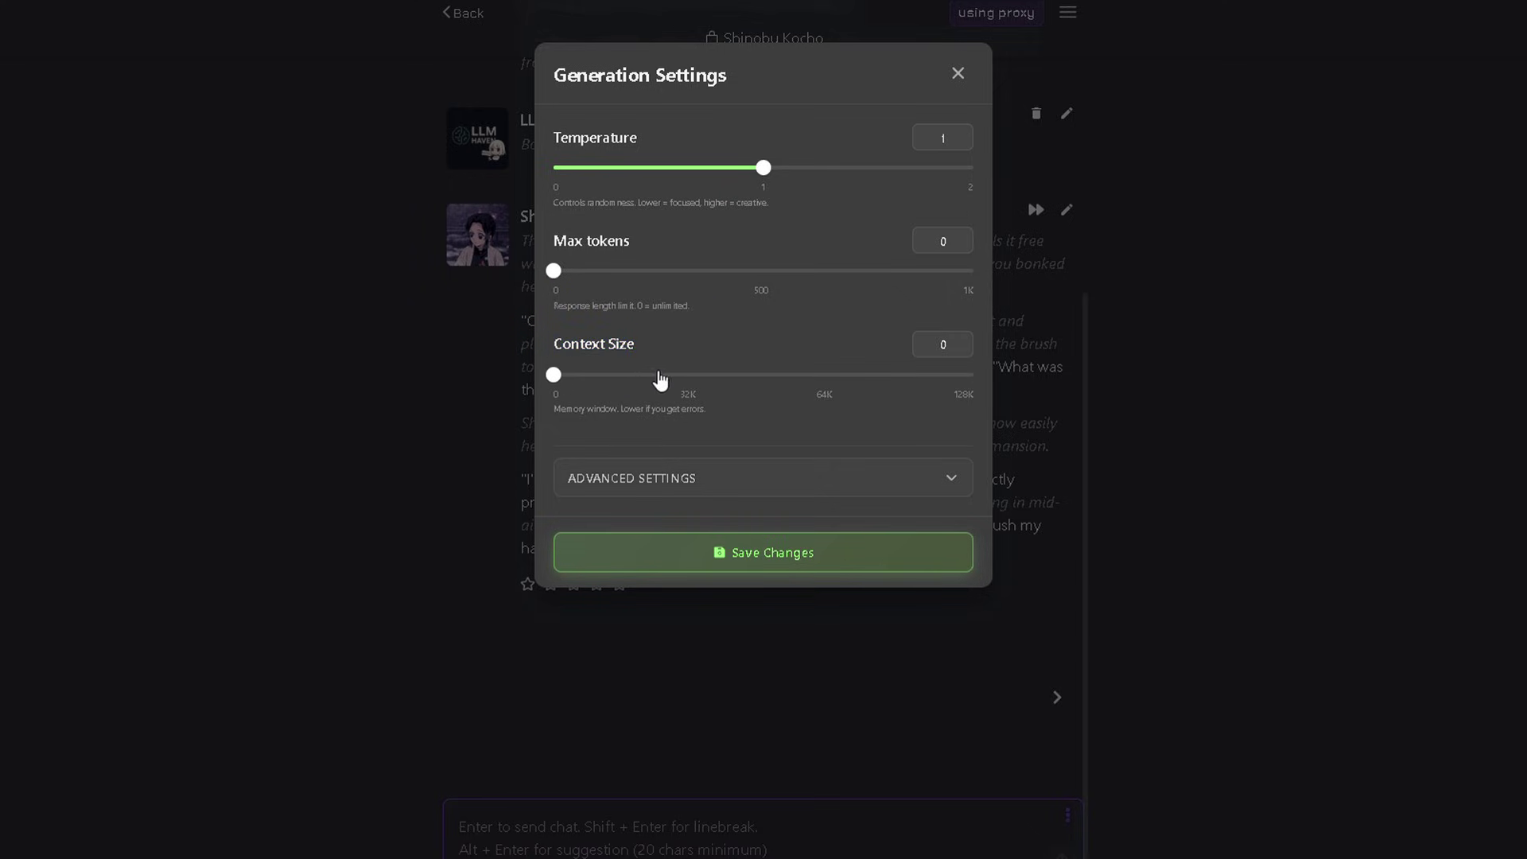
{"action": "left_click_drag", "start_coordinate": [660, 380], "coordinate": [766, 379]}
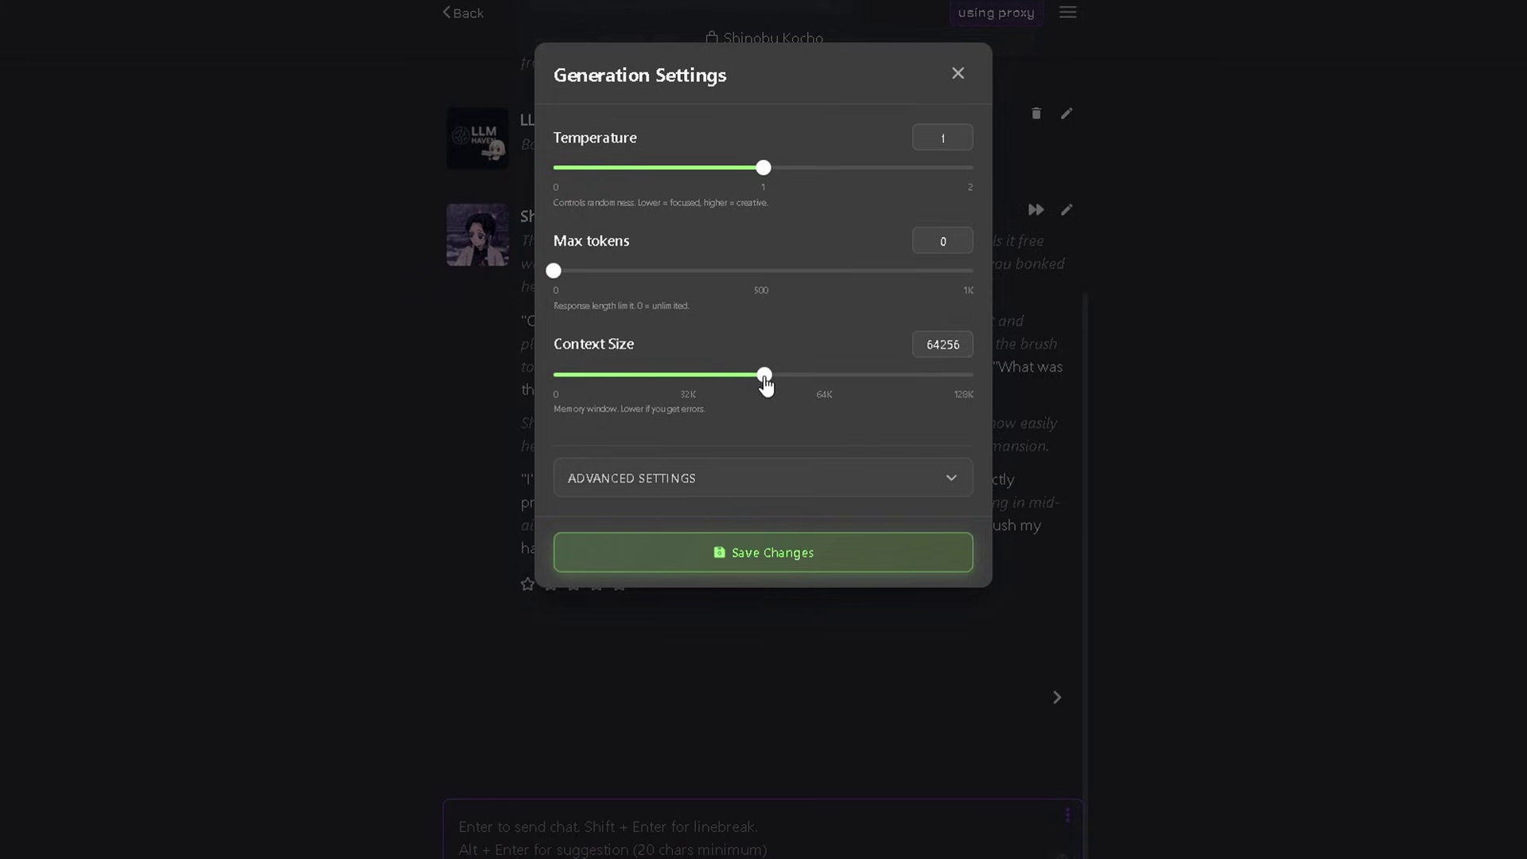
{"action": "left_click_drag", "start_coordinate": [766, 383], "coordinate": [978, 385]}
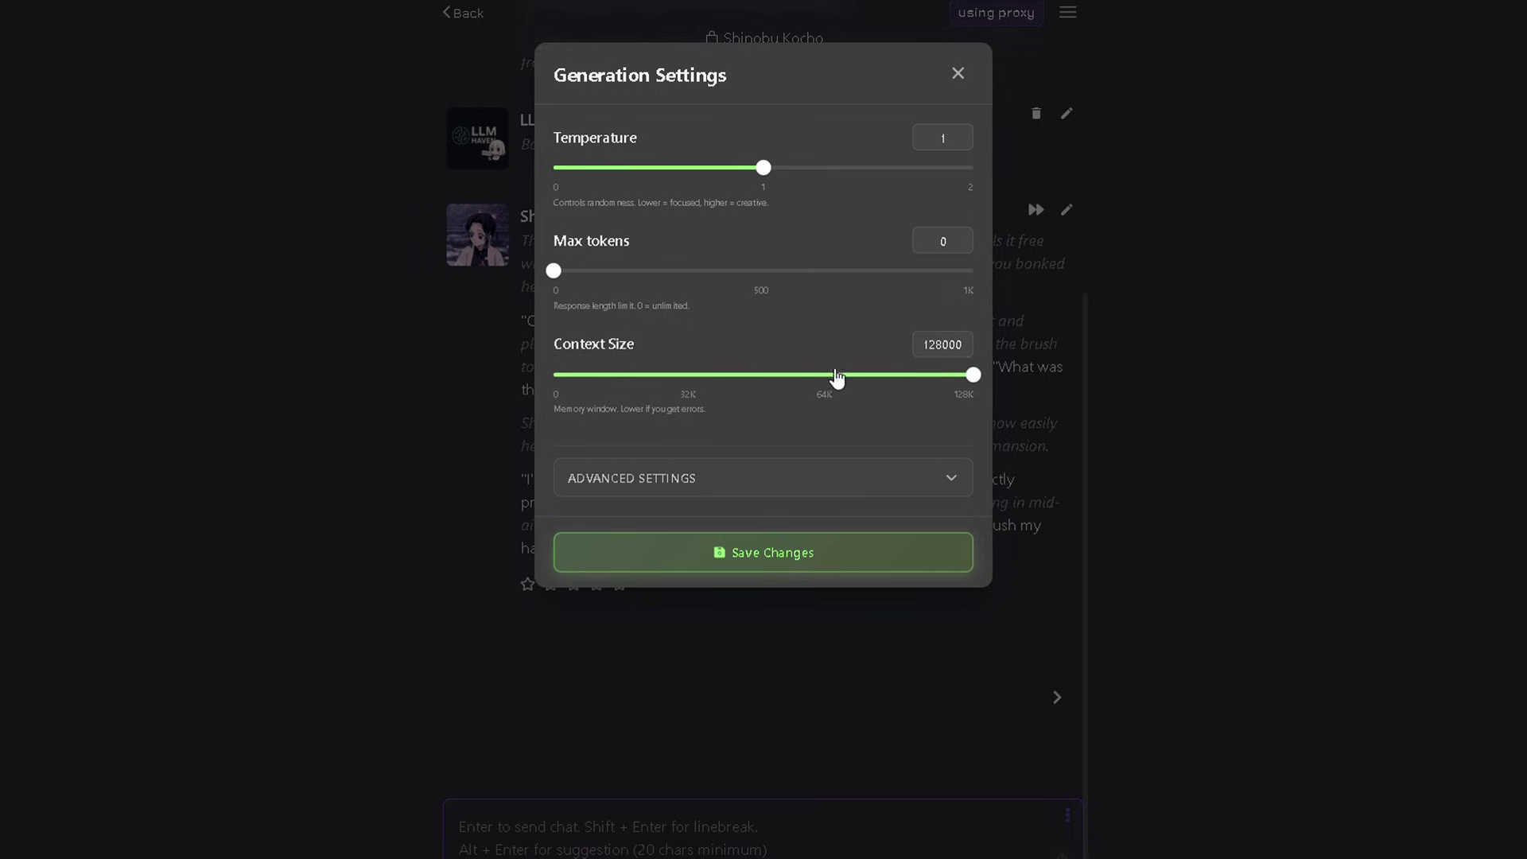
{"action": "left_click_drag", "start_coordinate": [793, 383], "coordinate": [765, 384]}
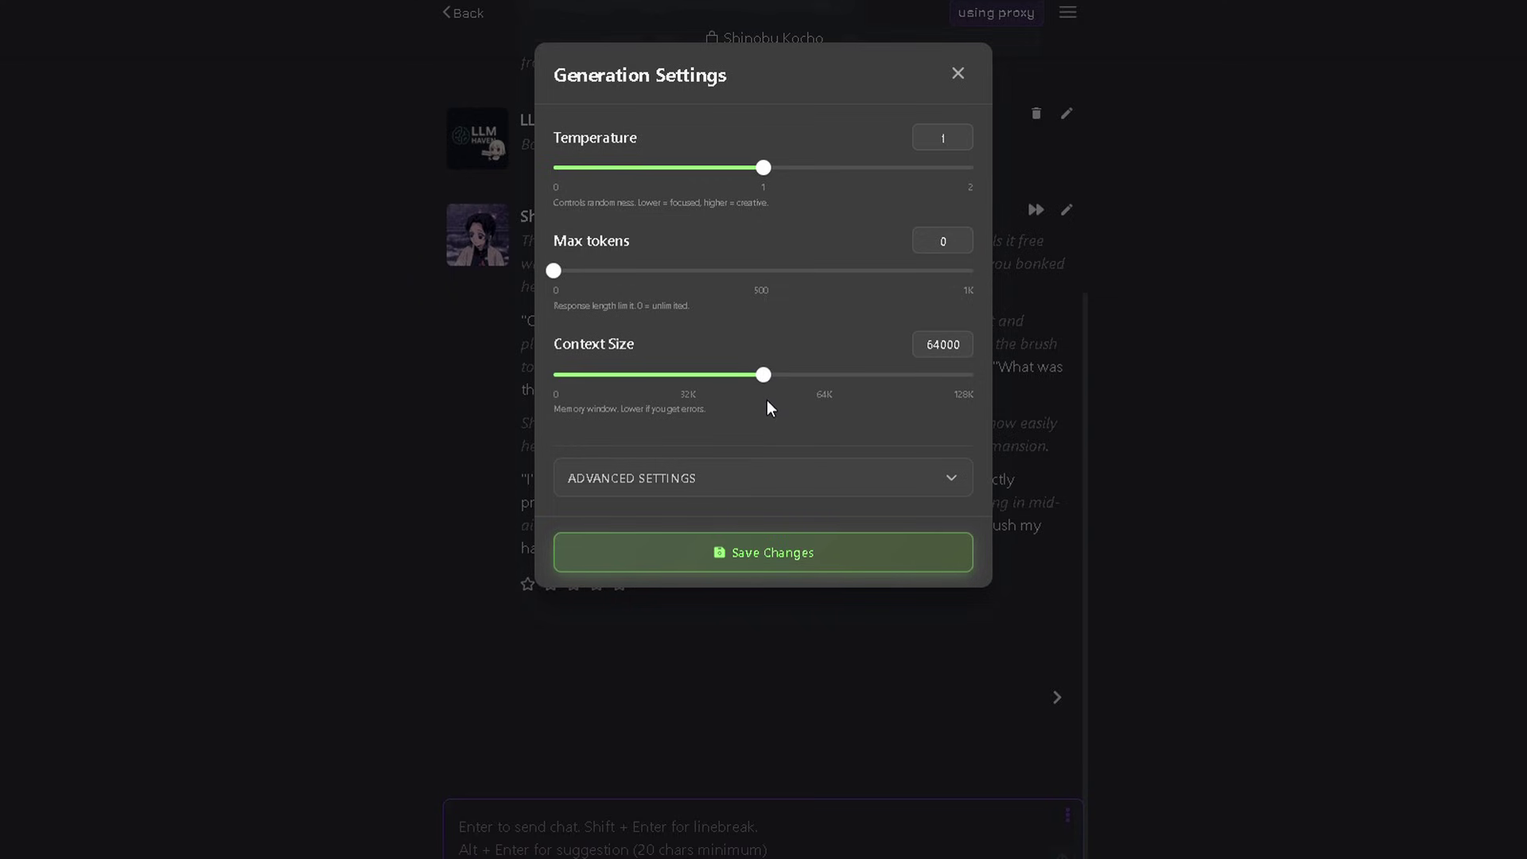
- Expand Advanced Settings to show Top K 60, Top P 0.92, Repetition Penalty 1.05 and Frequency Penalty 1.15
{"action": "left_click", "coordinate": [756, 479]}
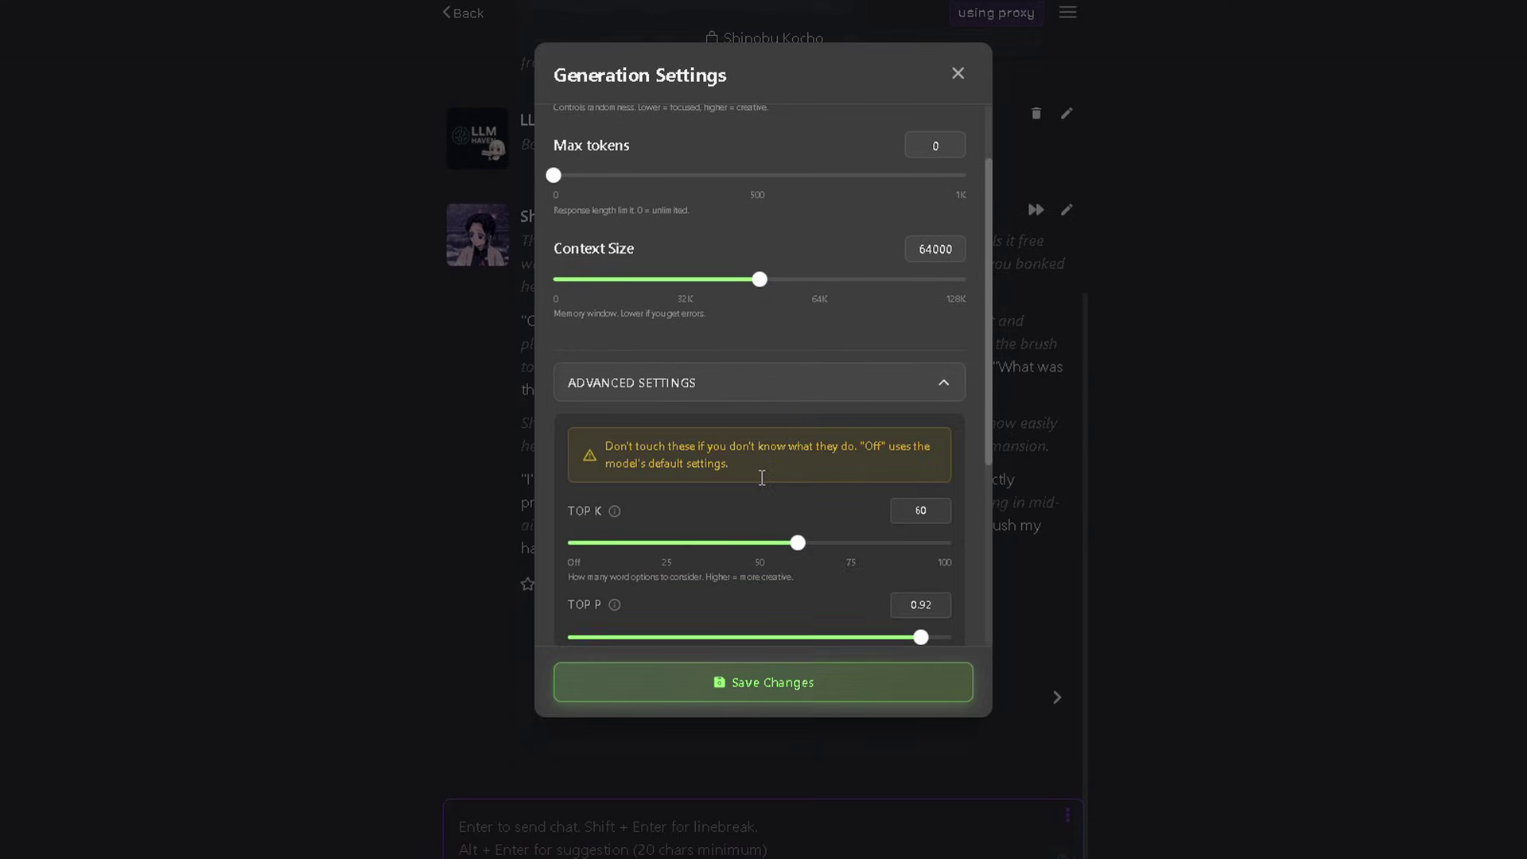
{"action": "scroll", "coordinate": [764, 474], "scroll_direction": "down", "scroll_amount": 5}
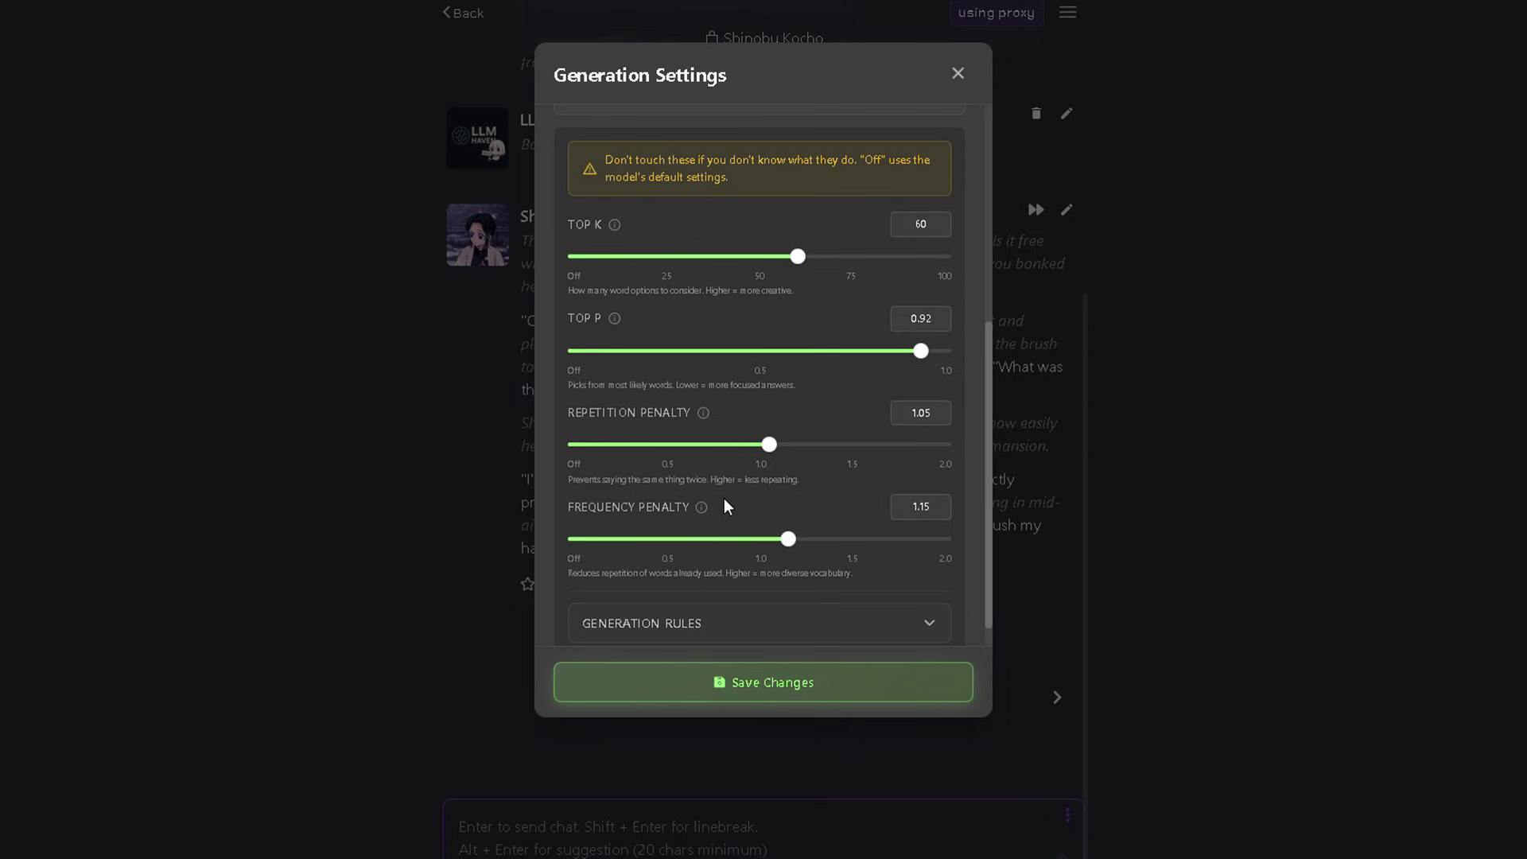
- Save the generation settings and swipe for a fifth Shinobu Kocho reply
{"action": "left_click", "coordinate": [757, 678]}
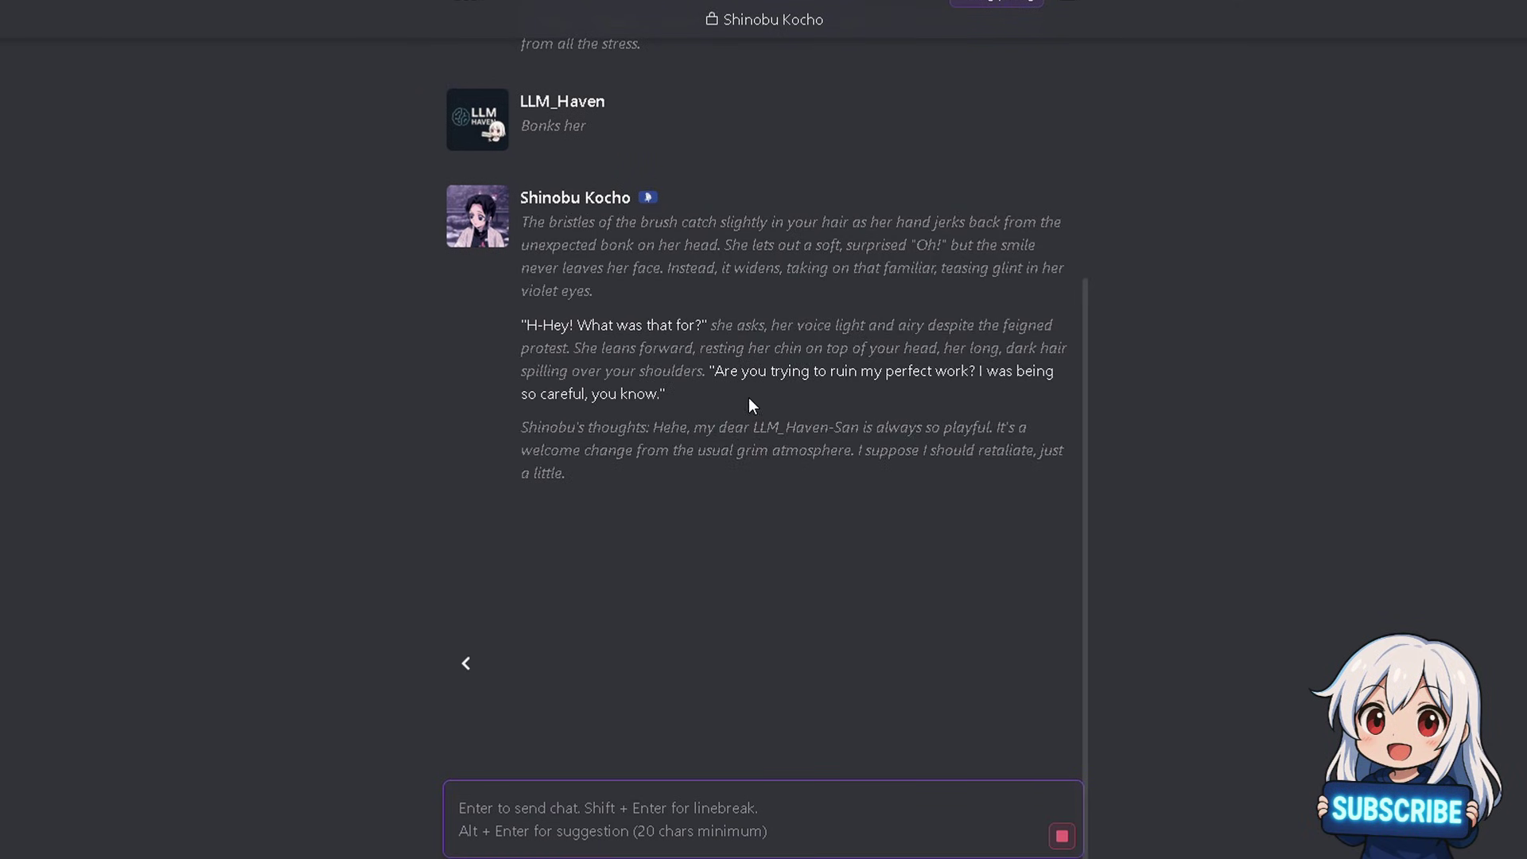
{"action": "left_click", "coordinate": [1054, 675]}
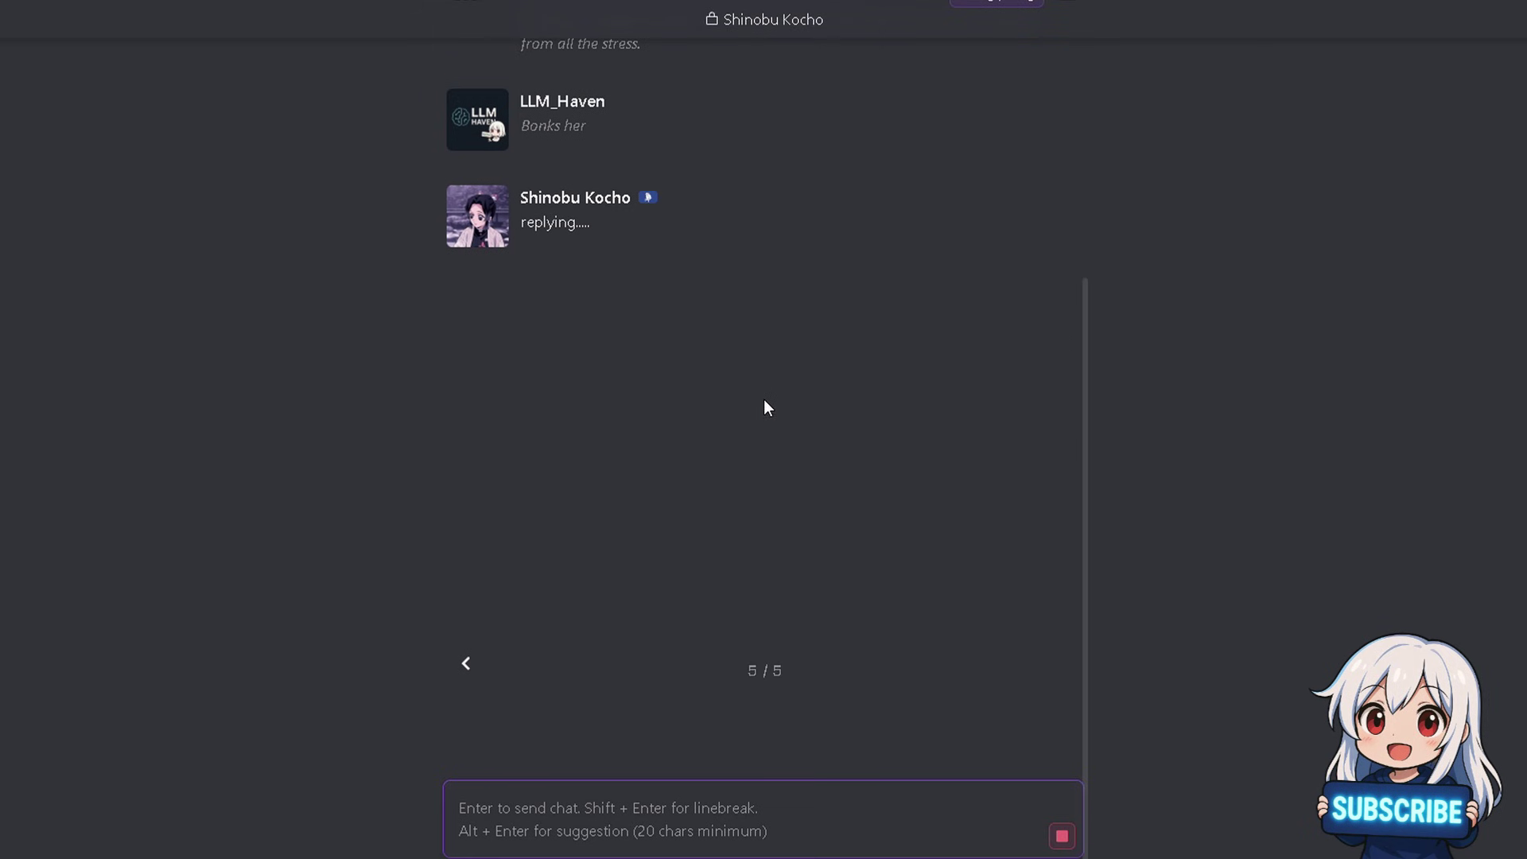